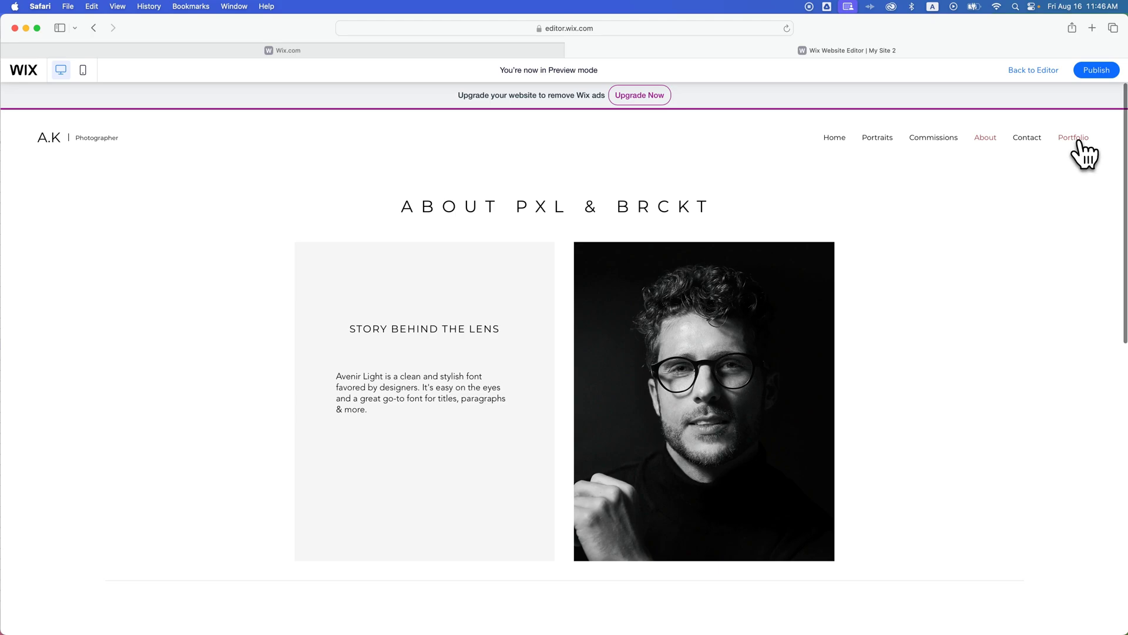
Go to the Portfolio page to see the My Portfolio and new collection tiles.
left_click(1080, 143)
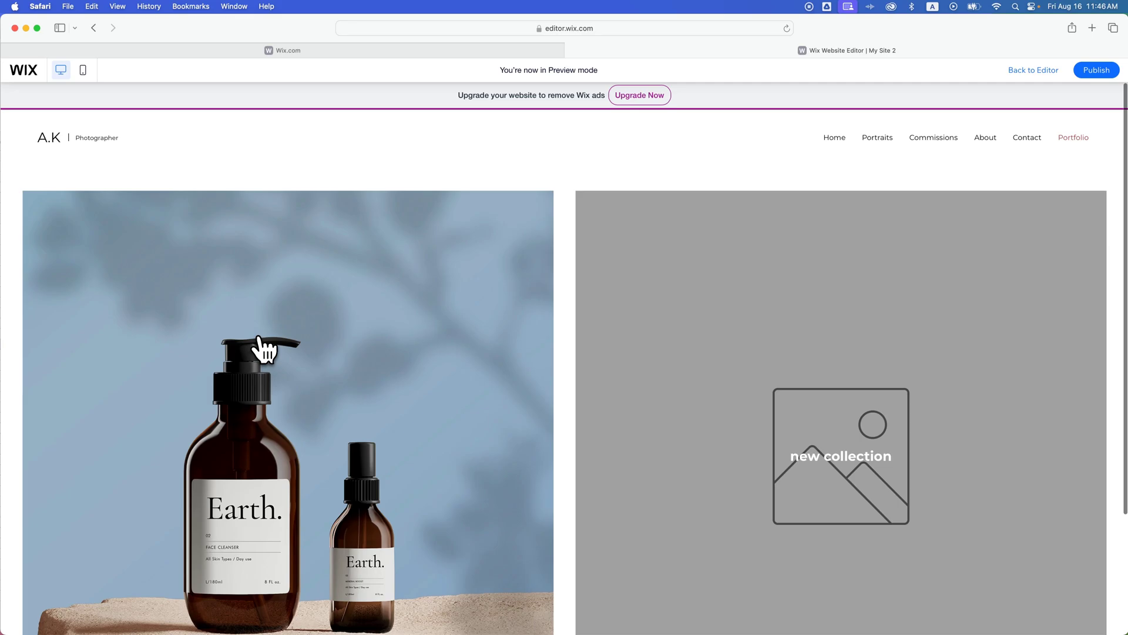
Open the My Portfolio collection and browse its project grid.
left_click(262, 336)
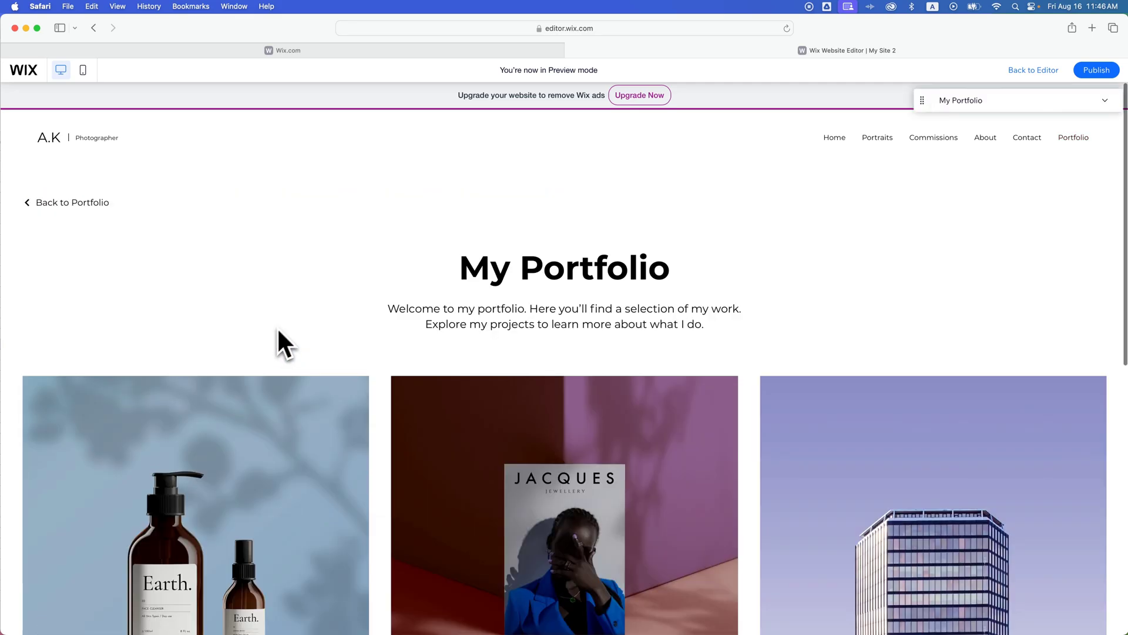
scroll(352, 312, "down", 6)
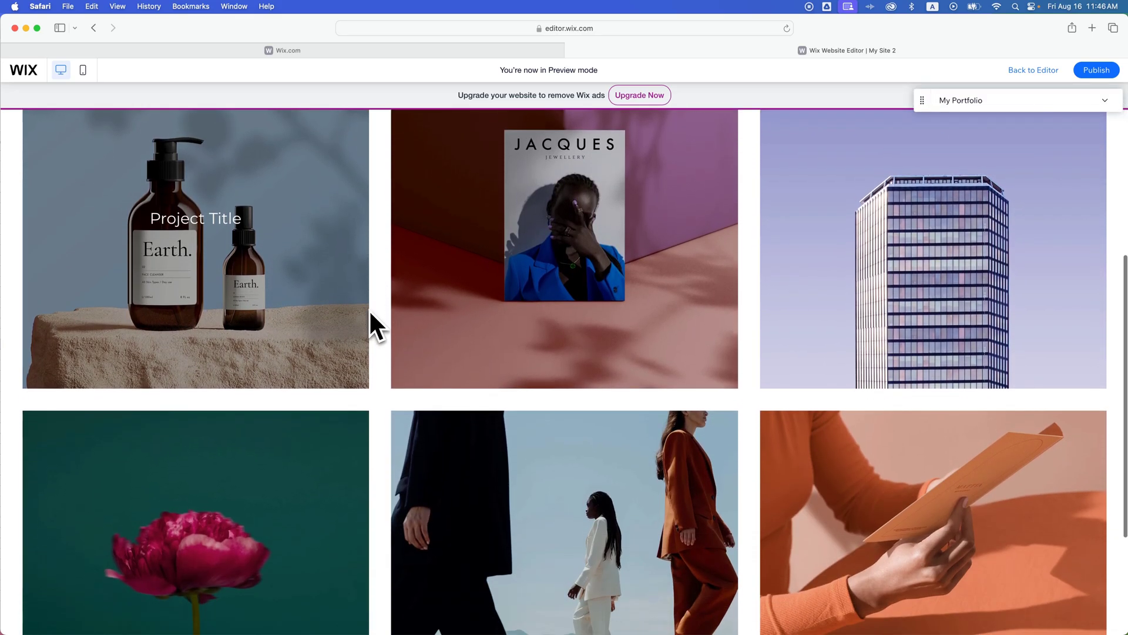
scroll(380, 310, "down", 3)
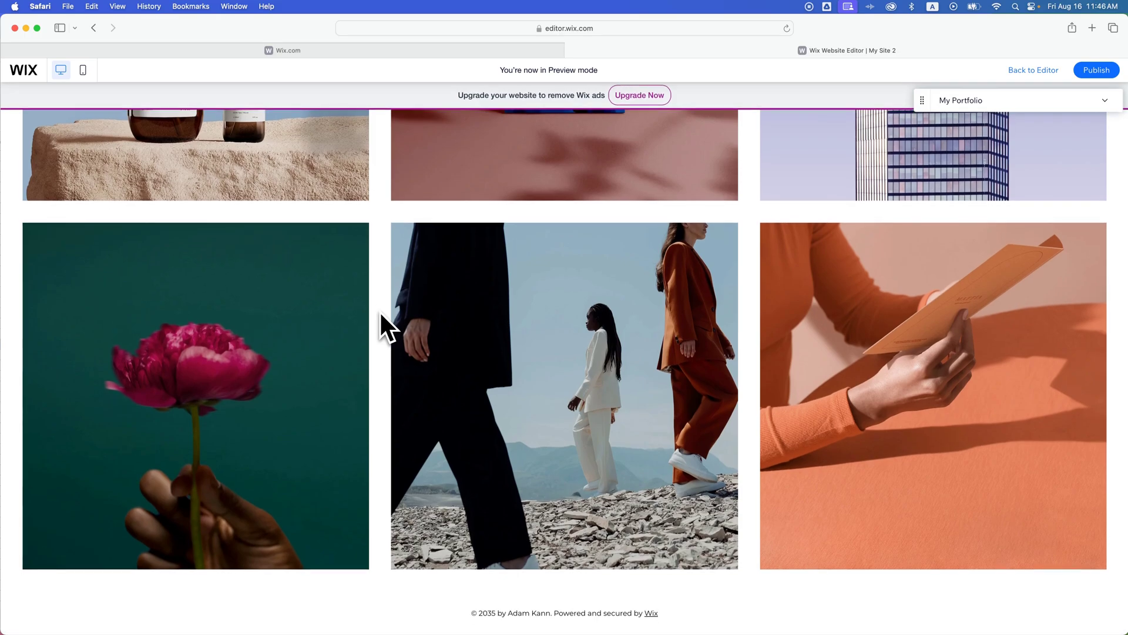
scroll(379, 310, "up", 3)
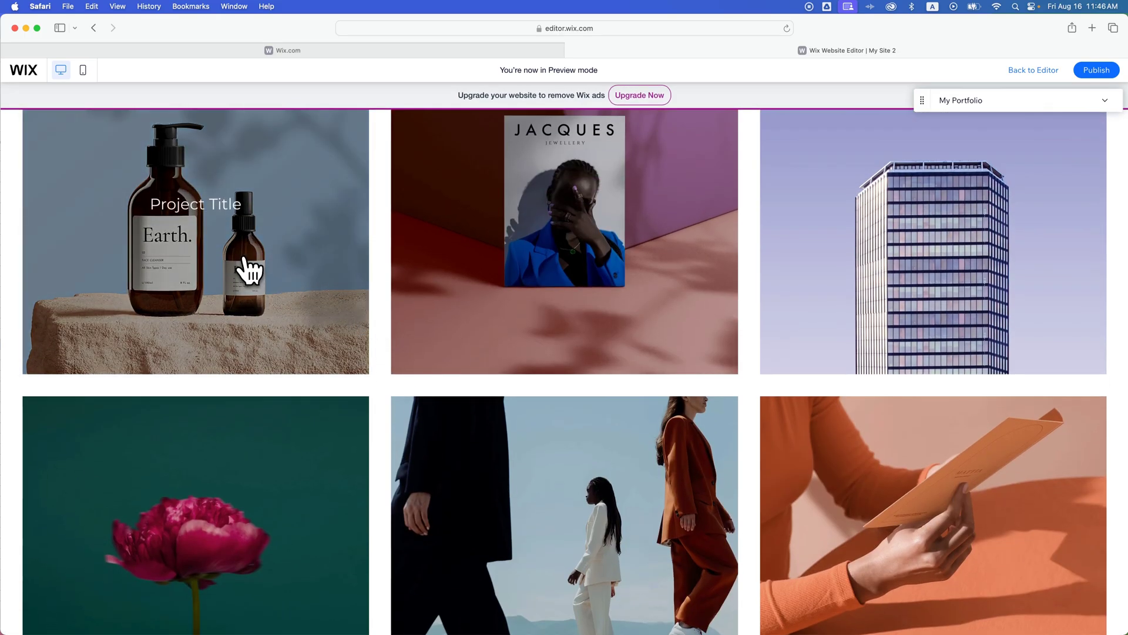
Open the Earth bottle project's page and scroll through its image gallery.
left_click(248, 270)
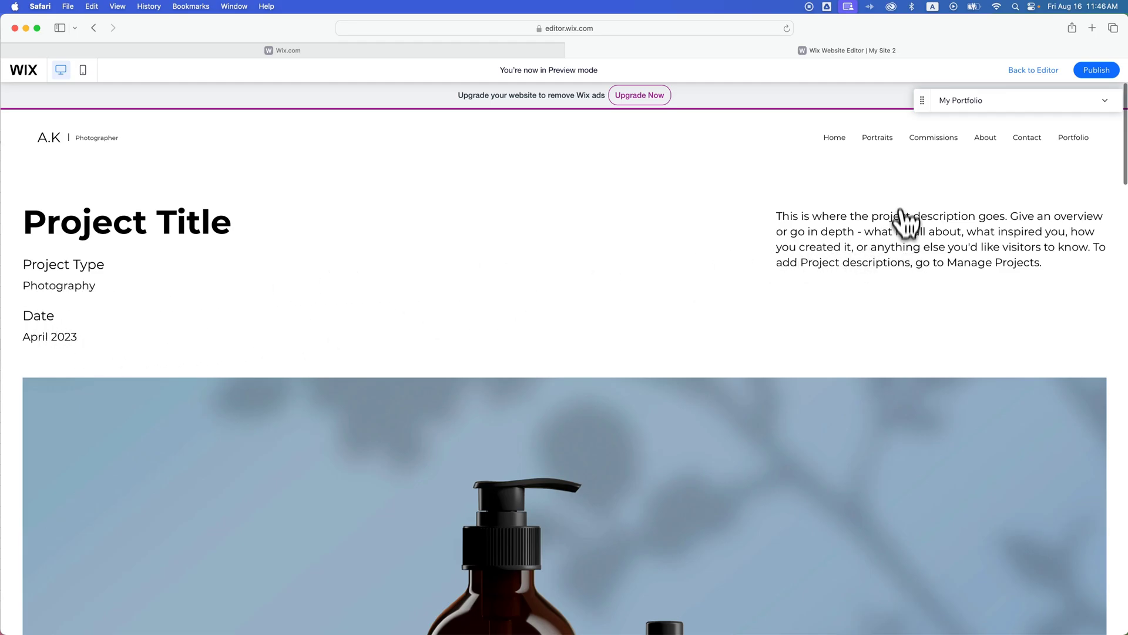
scroll(659, 307, "down", 15)
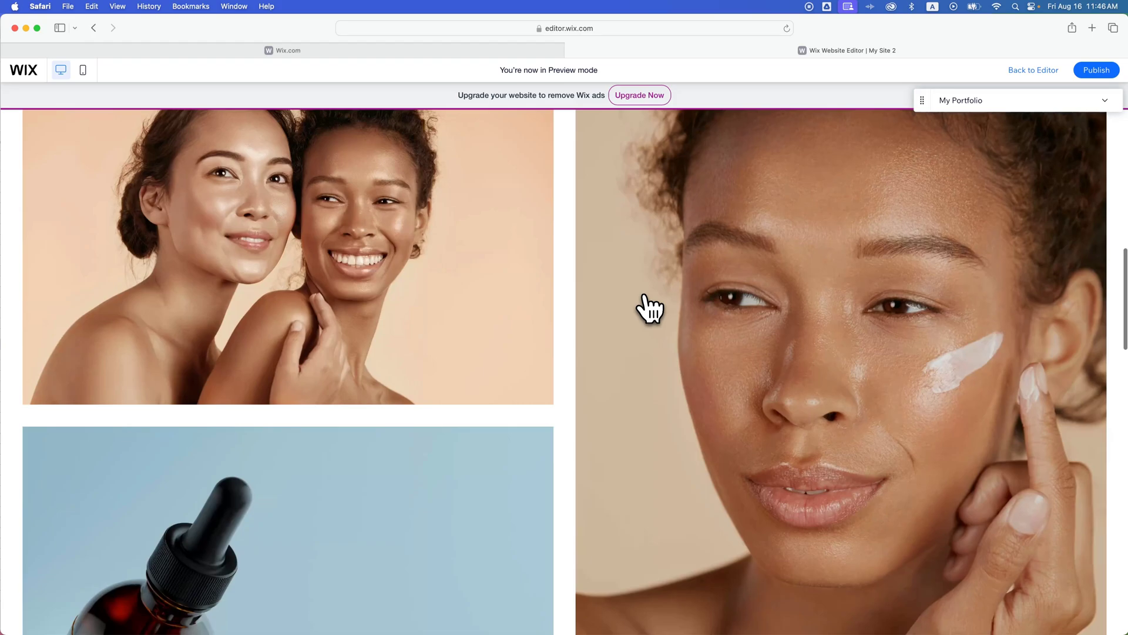
scroll(646, 307, "down", 15)
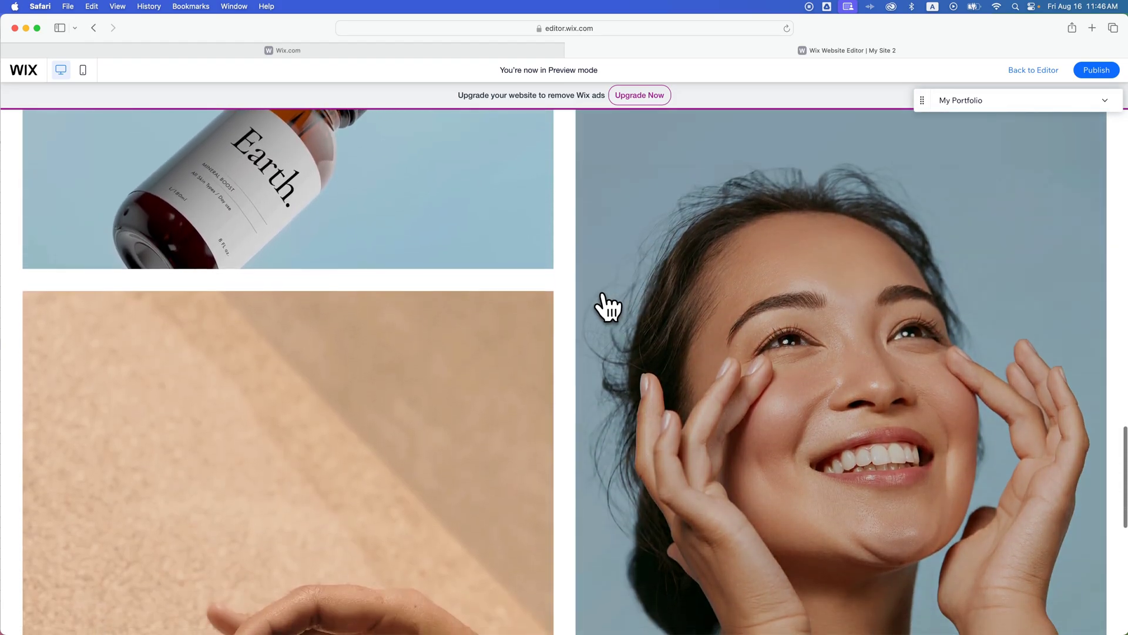
scroll(573, 307, "down", 10)
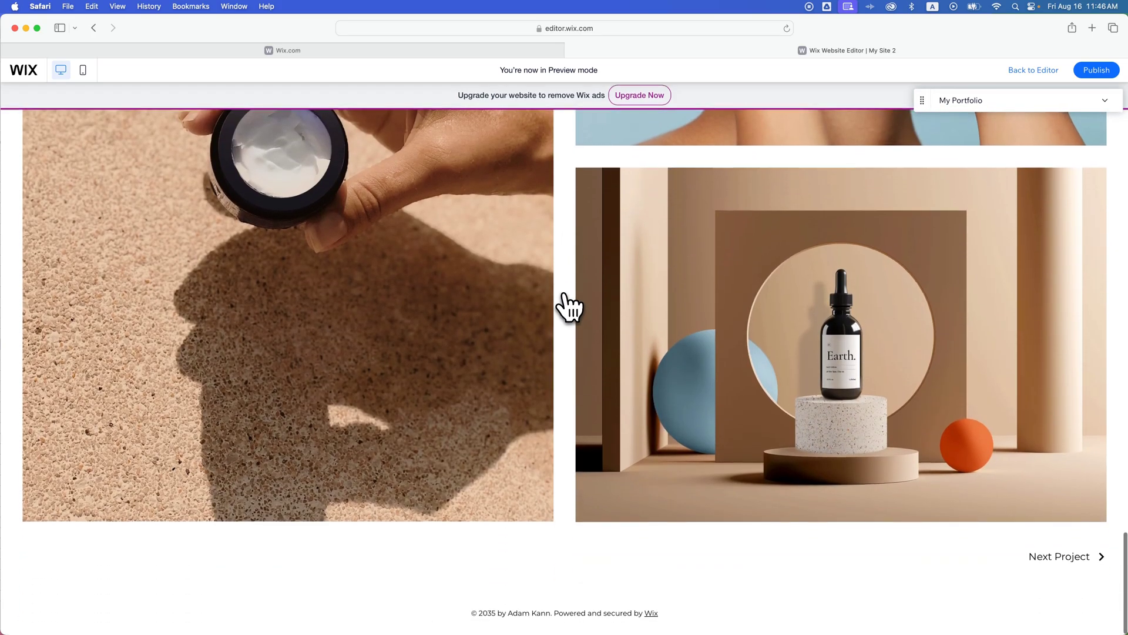
scroll(839, 354, "up", 20)
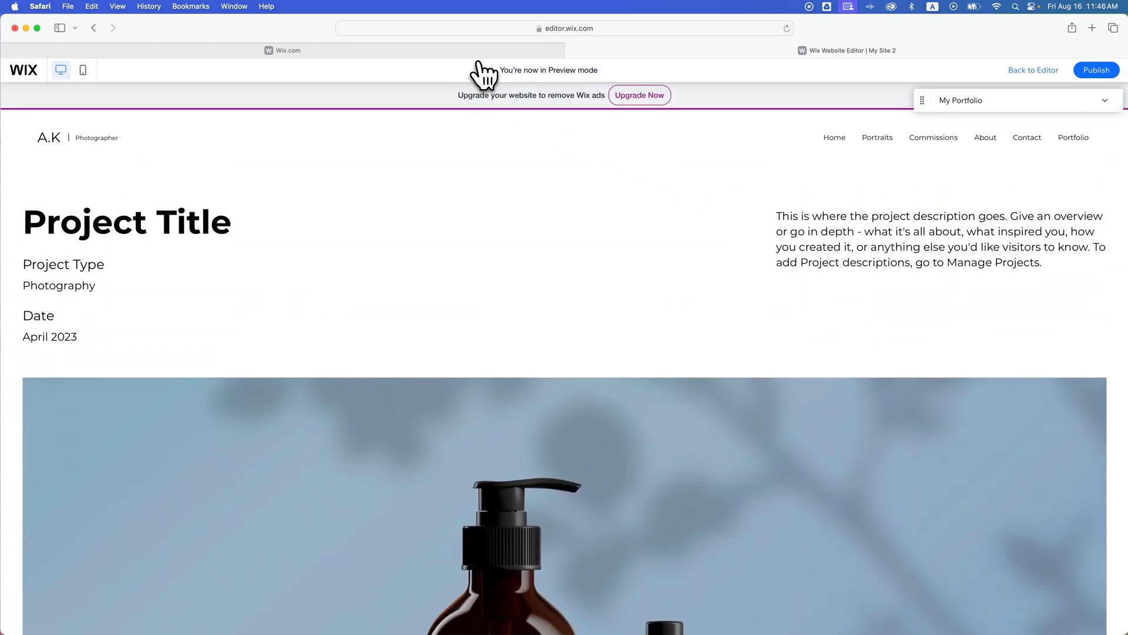
Return to the editor and open the dashboard's Portfolio Projects list.
left_click(1048, 71)
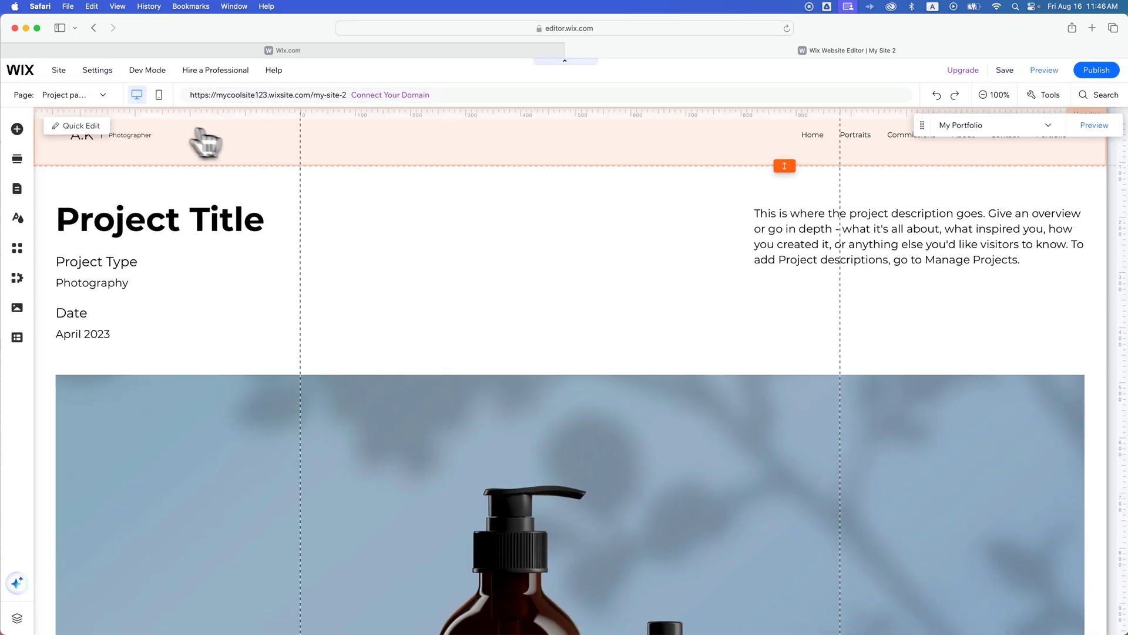
mouse_move(66, 72)
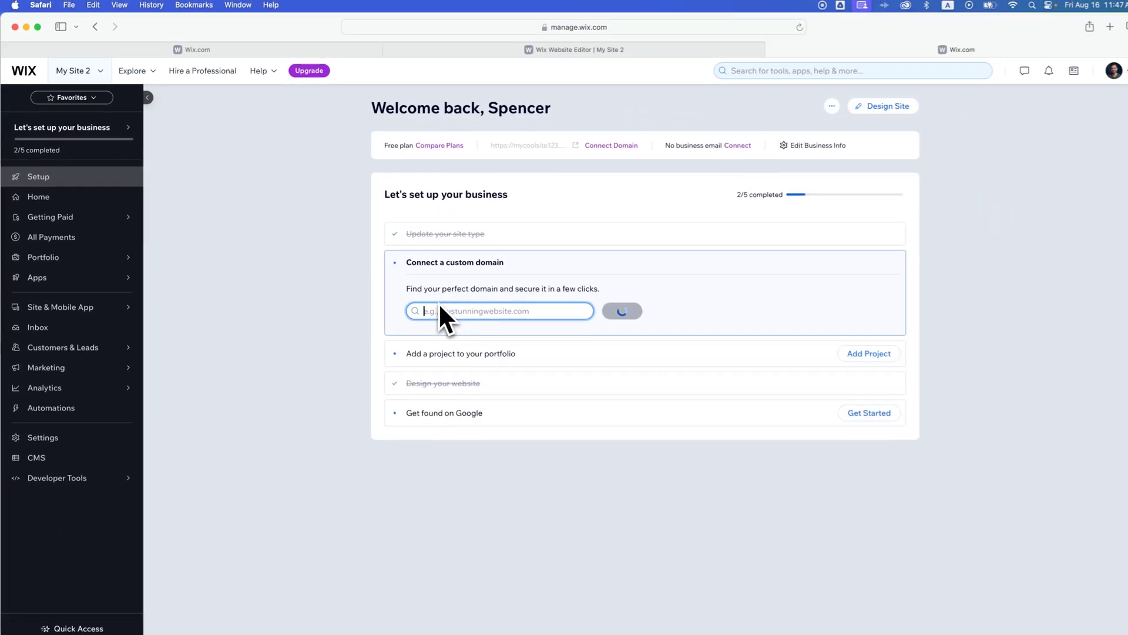
mouse_move(56, 263)
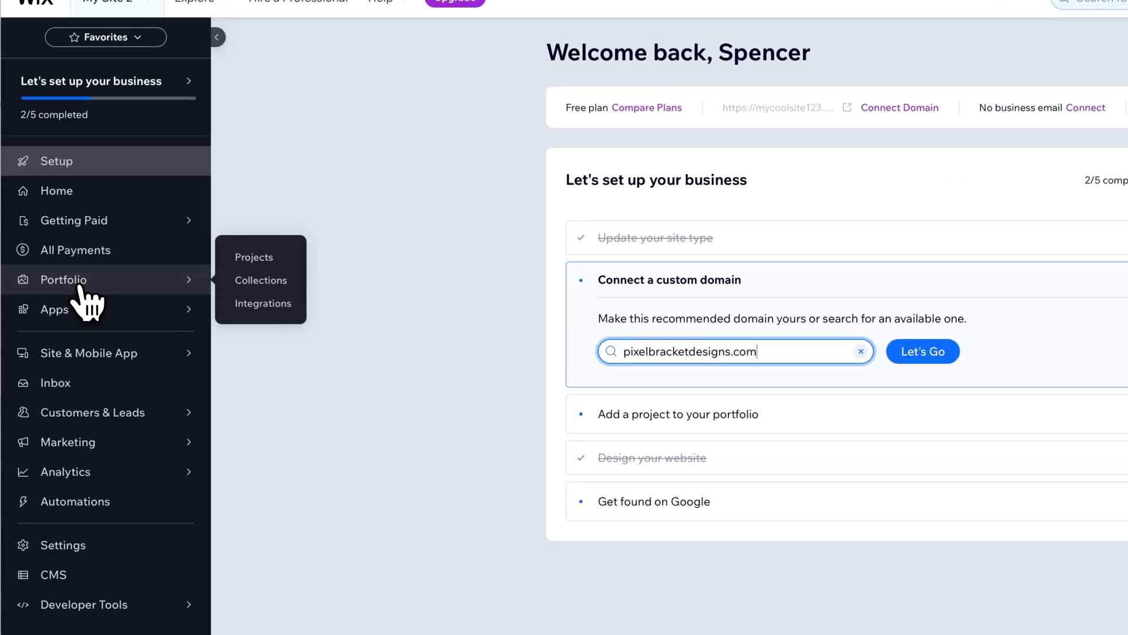
left_click(75, 283)
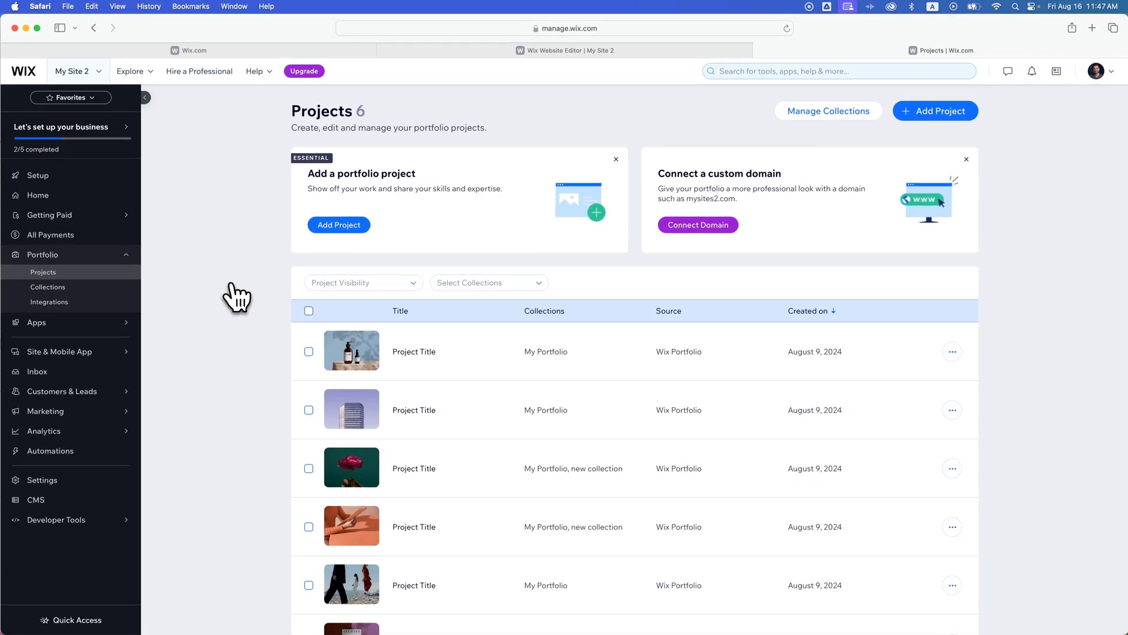
Scroll through the Projects list of six 'Project Title' projects.
scroll(235, 297, "down", 3)
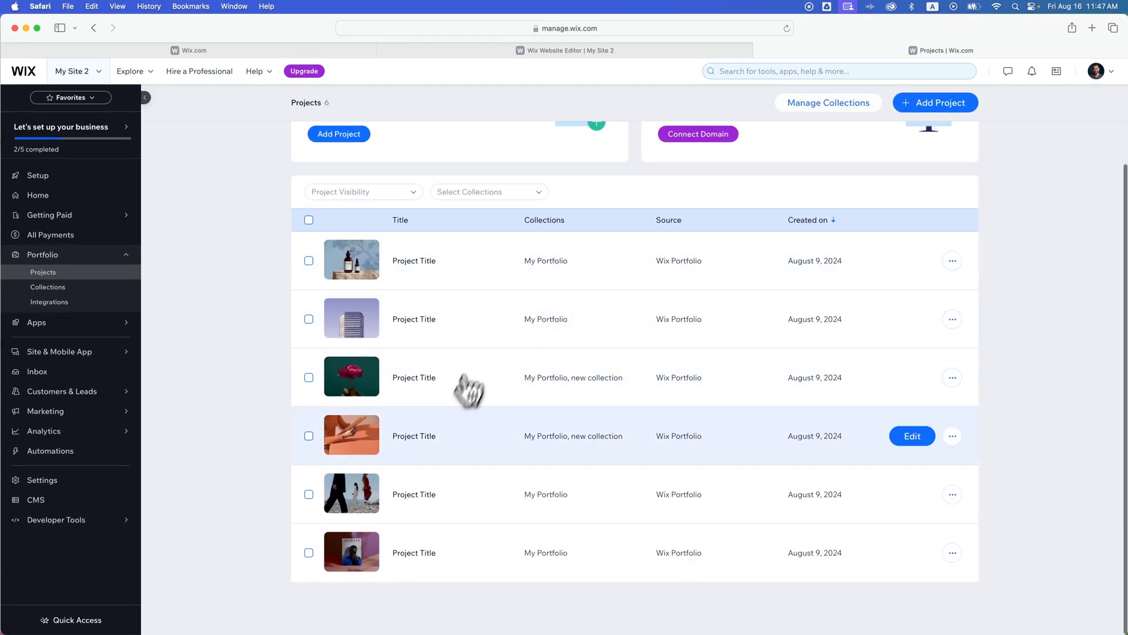
scroll(441, 362, "up", 3)
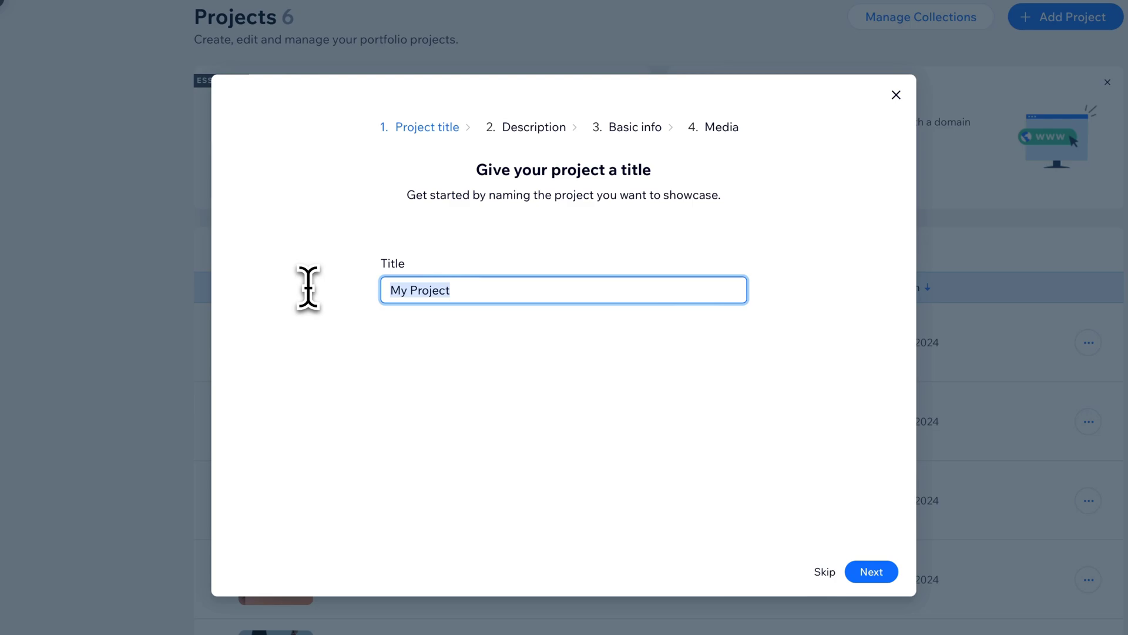
Enter 'Food Photos' as the title, then write 'This is all my food photos.' as description.
type("Food Photos")
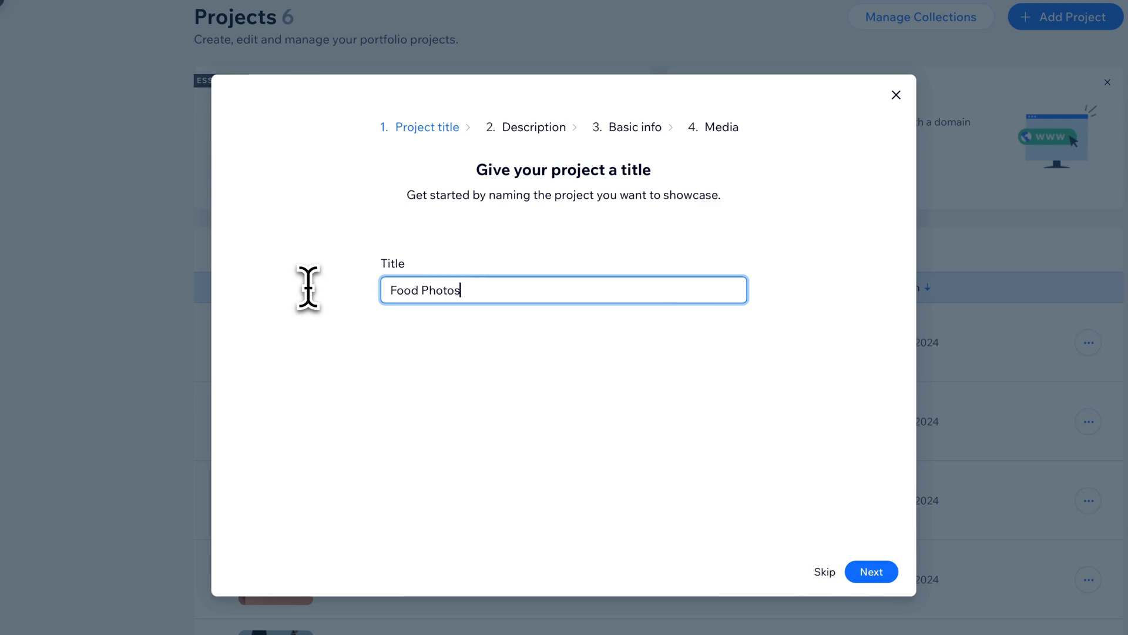
left_click(872, 572)
left_click(628, 326)
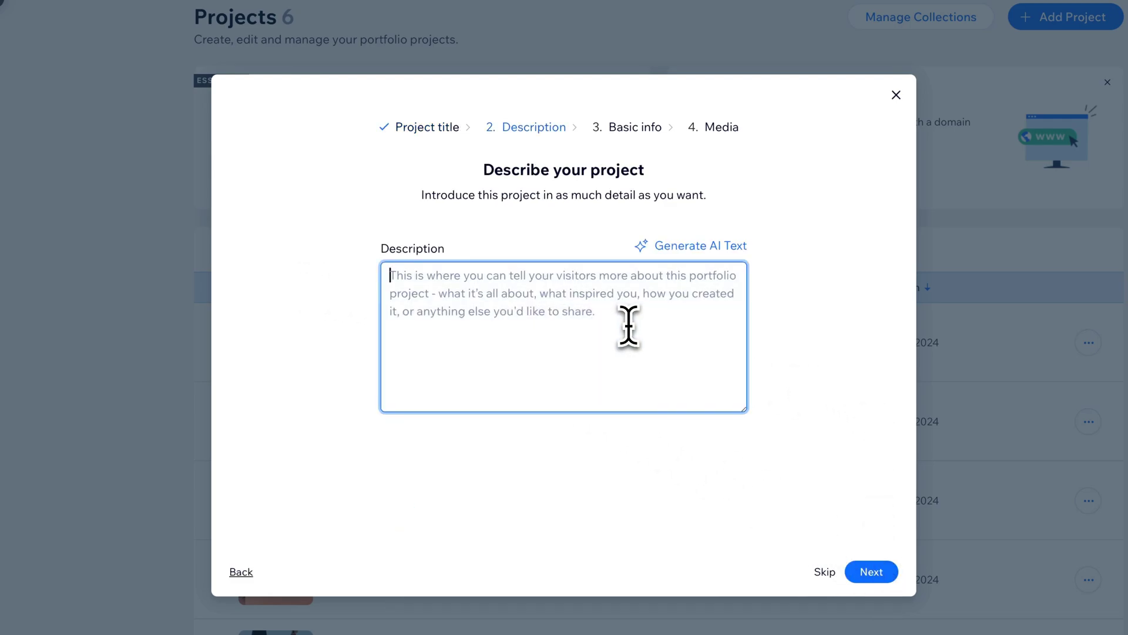
type("This is all my food photos.")
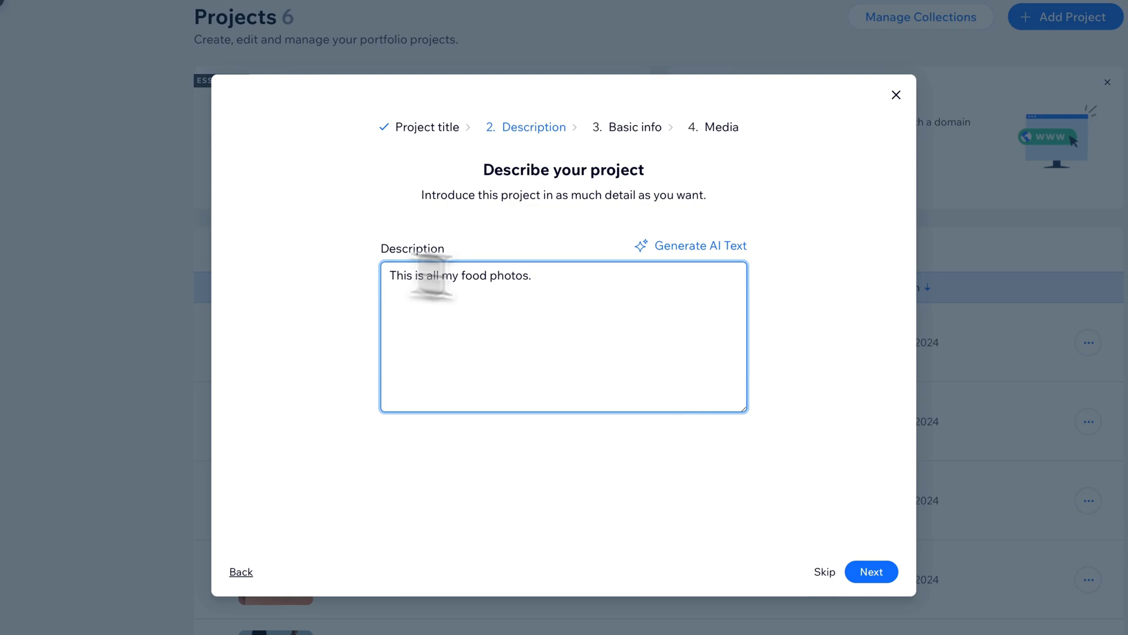
Fill Basic info with type Food Photography, date April 2024 and location Chicago.
left_click(874, 573)
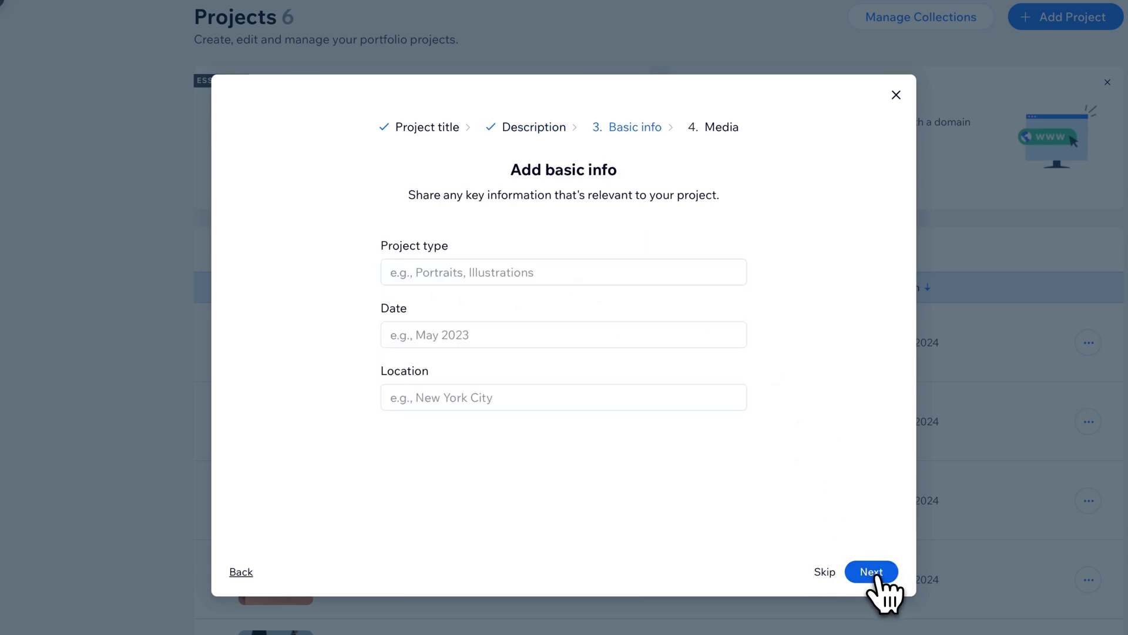
left_click(470, 274)
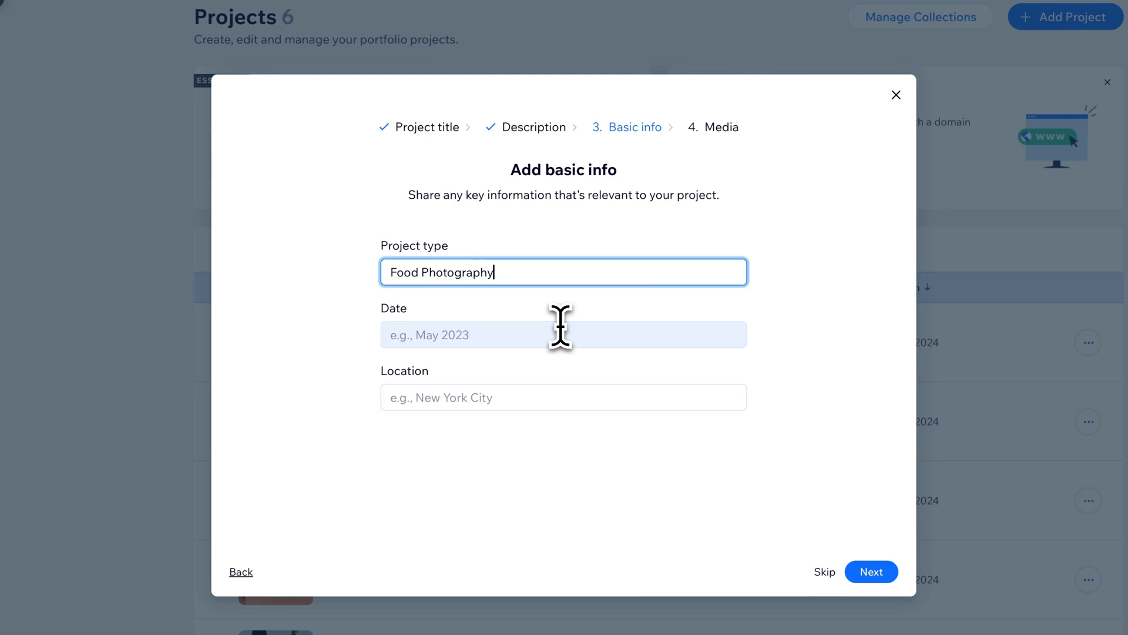
left_click(546, 338)
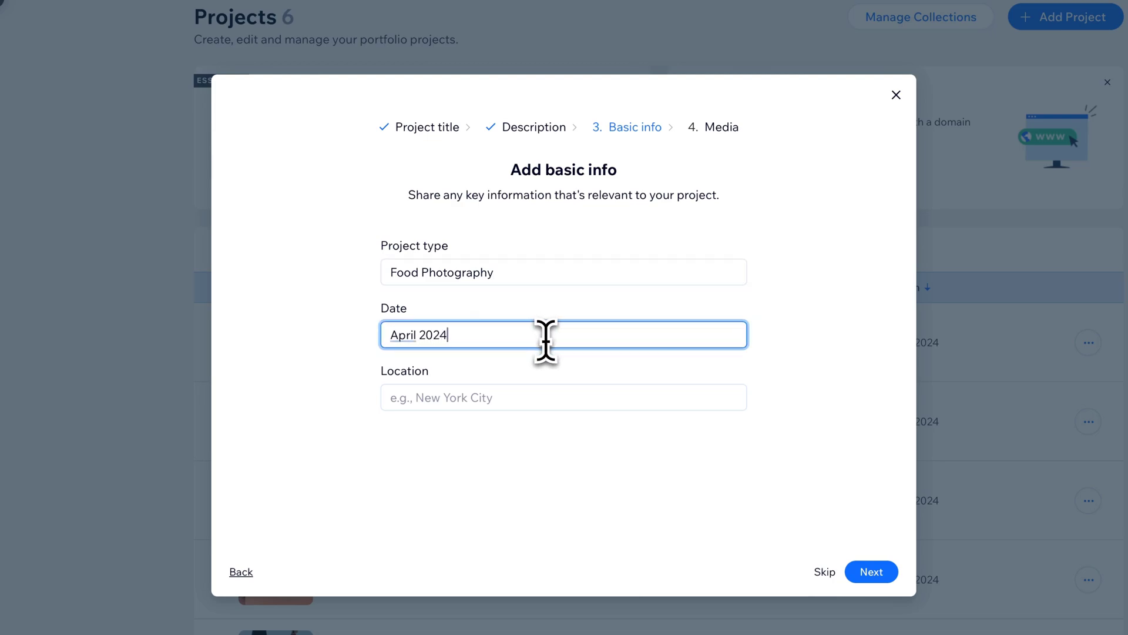
left_click(495, 397)
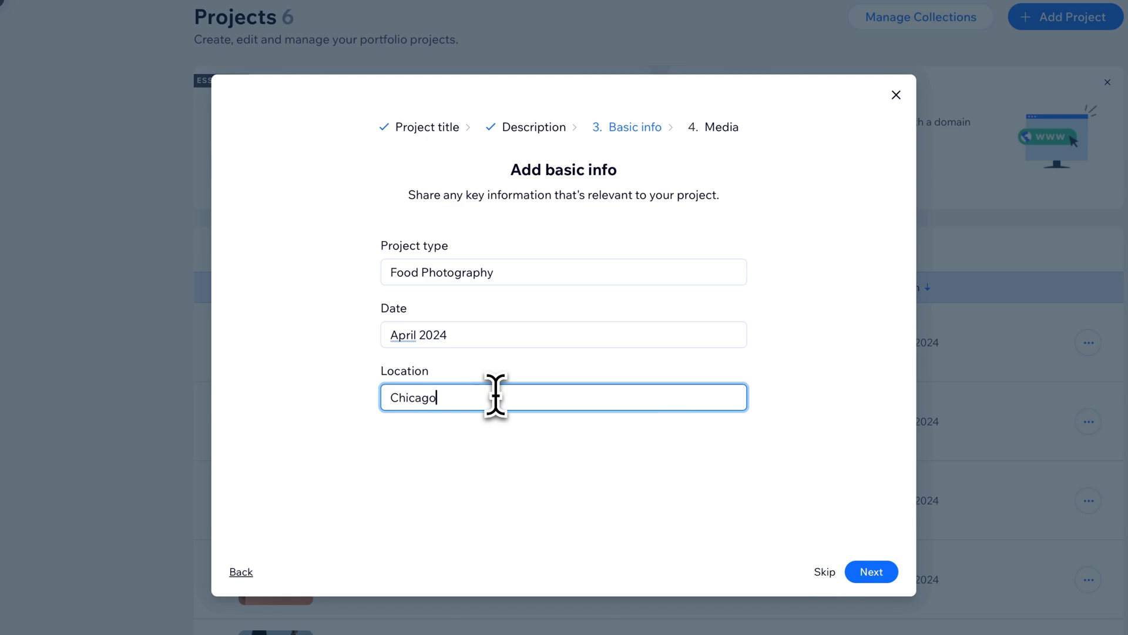
left_click(871, 571)
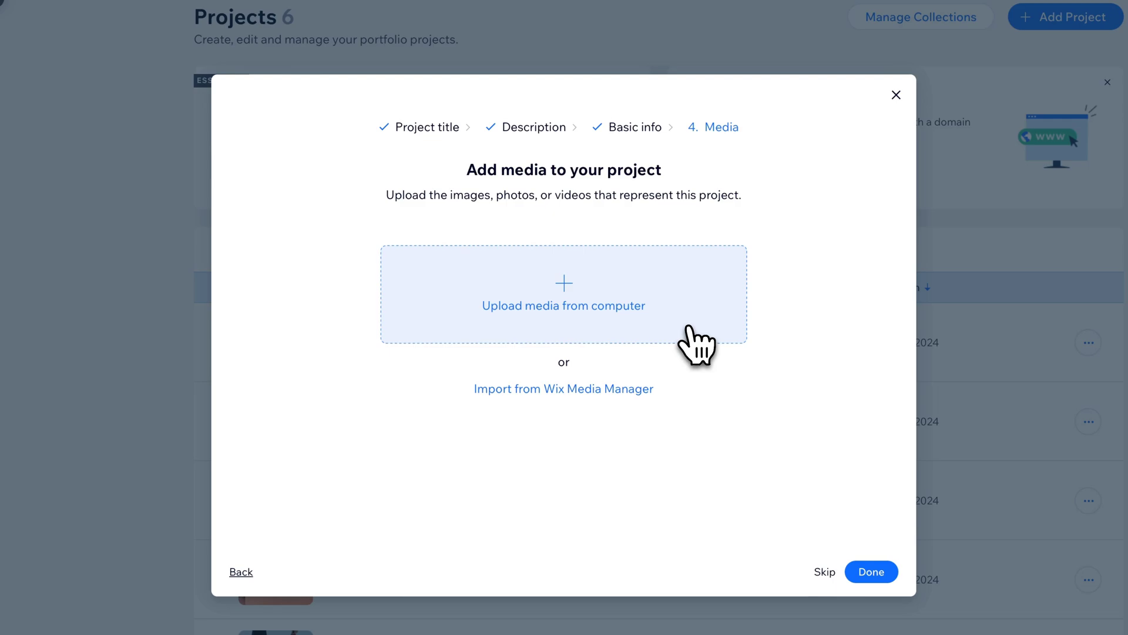
Import from the Wix Media Manager, reviewing then dismissing the Upload Media options.
left_click(598, 392)
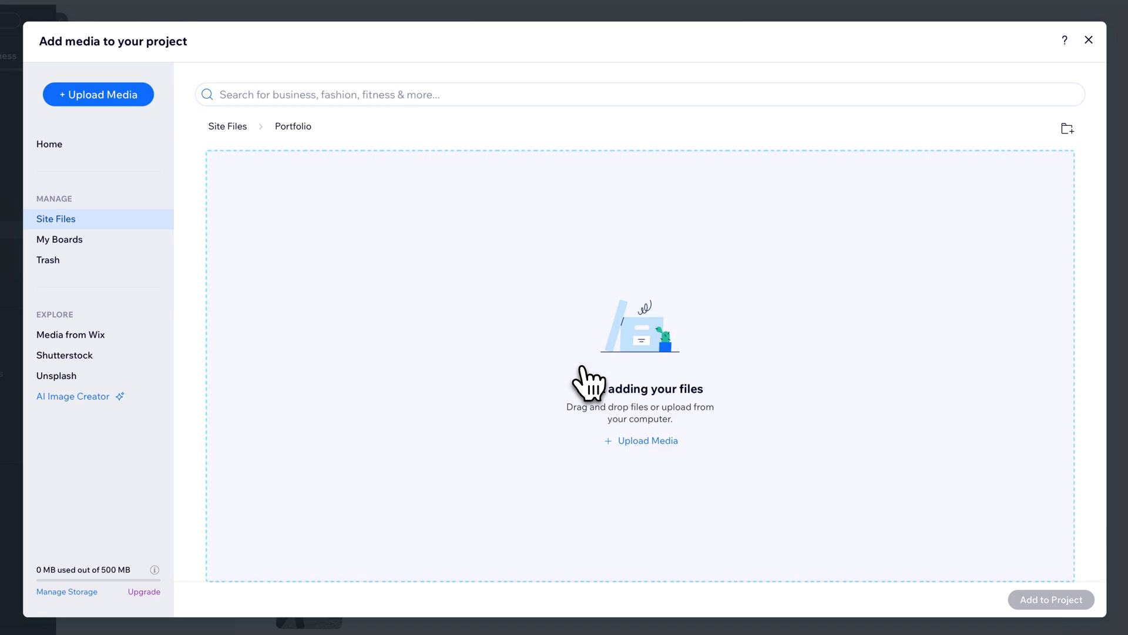
left_click(105, 98)
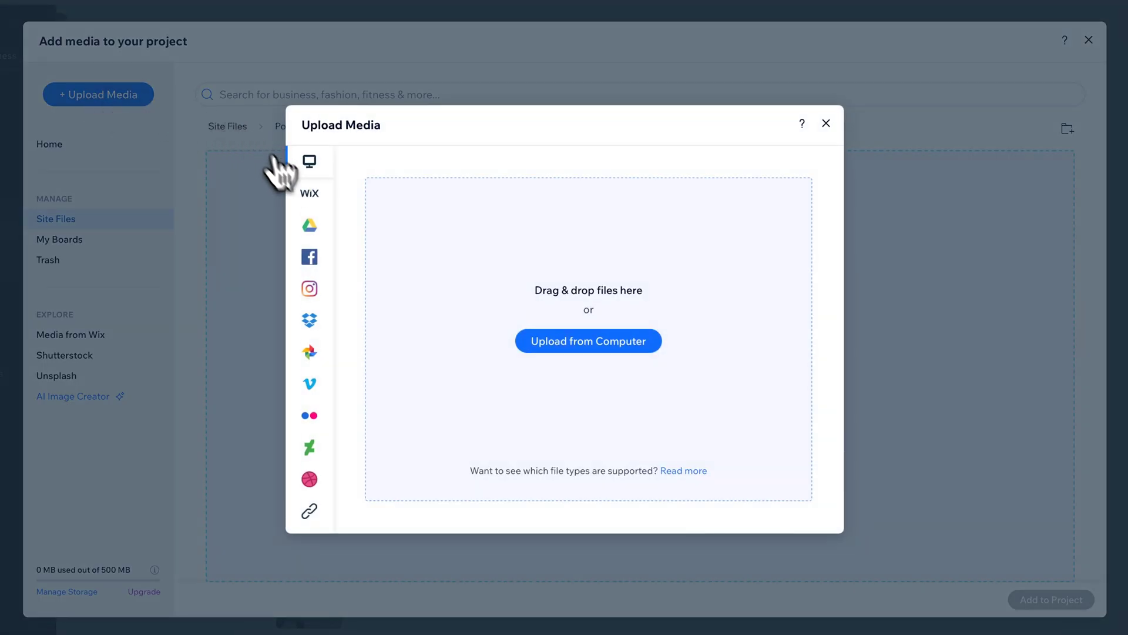
mouse_move(310, 238)
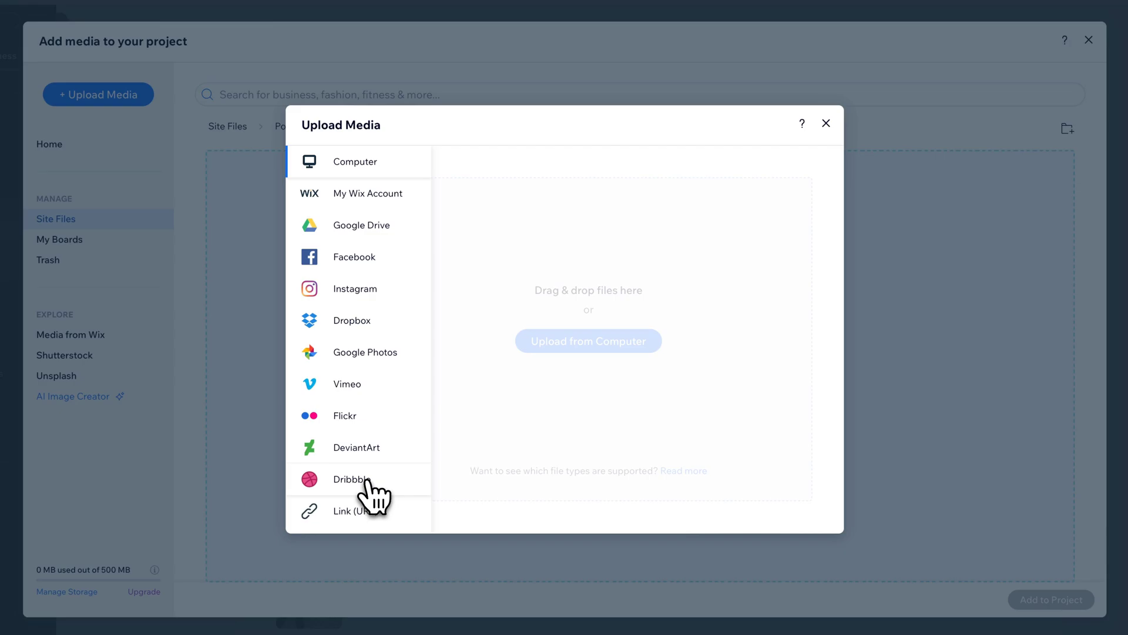
left_click(826, 123)
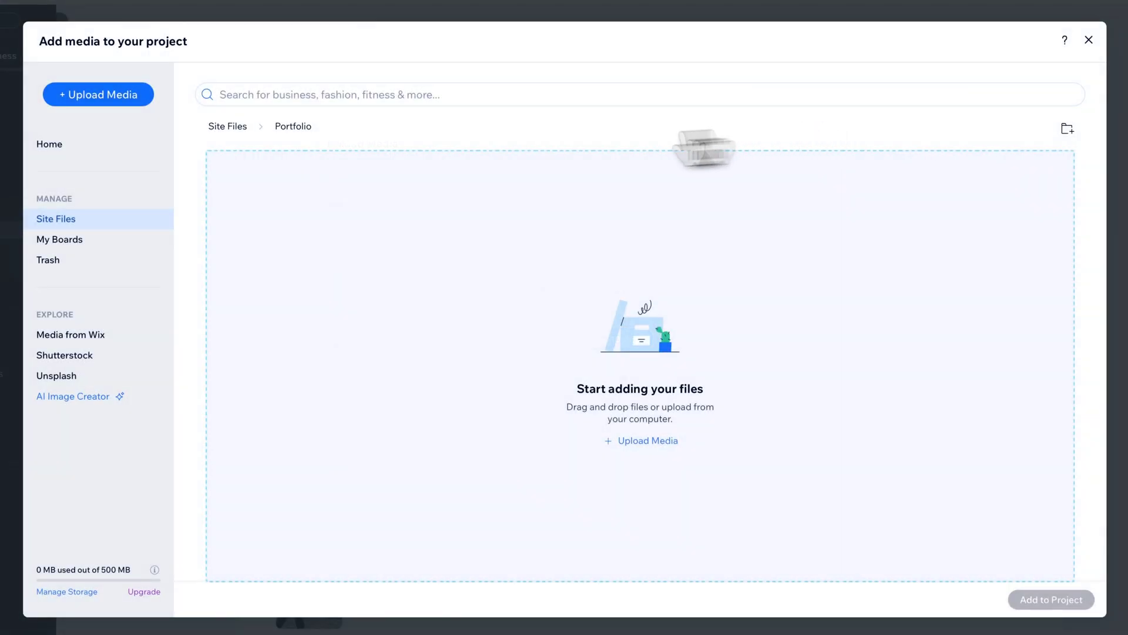
Search Wix's free stock images for 'food'.
left_click(72, 220)
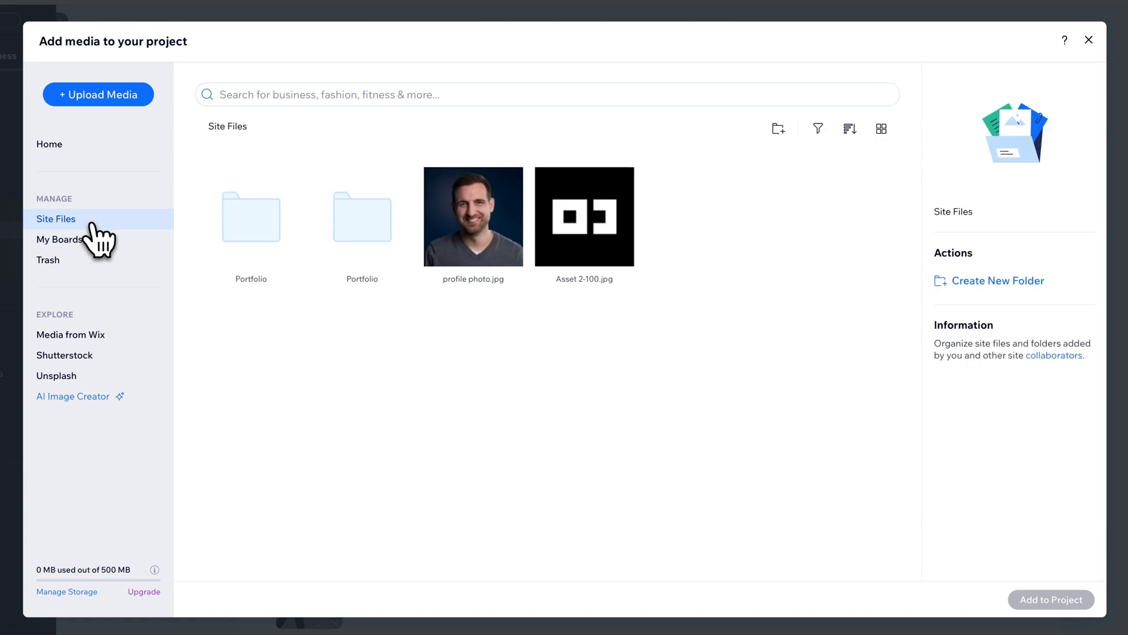
left_click(88, 338)
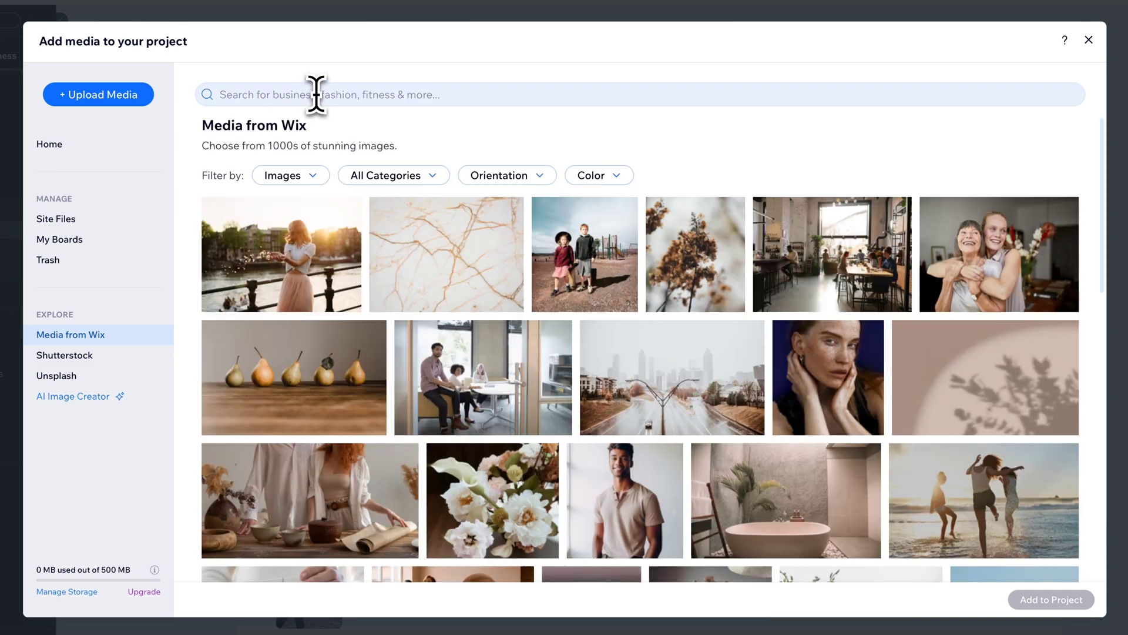
left_click(316, 94)
type("fo")
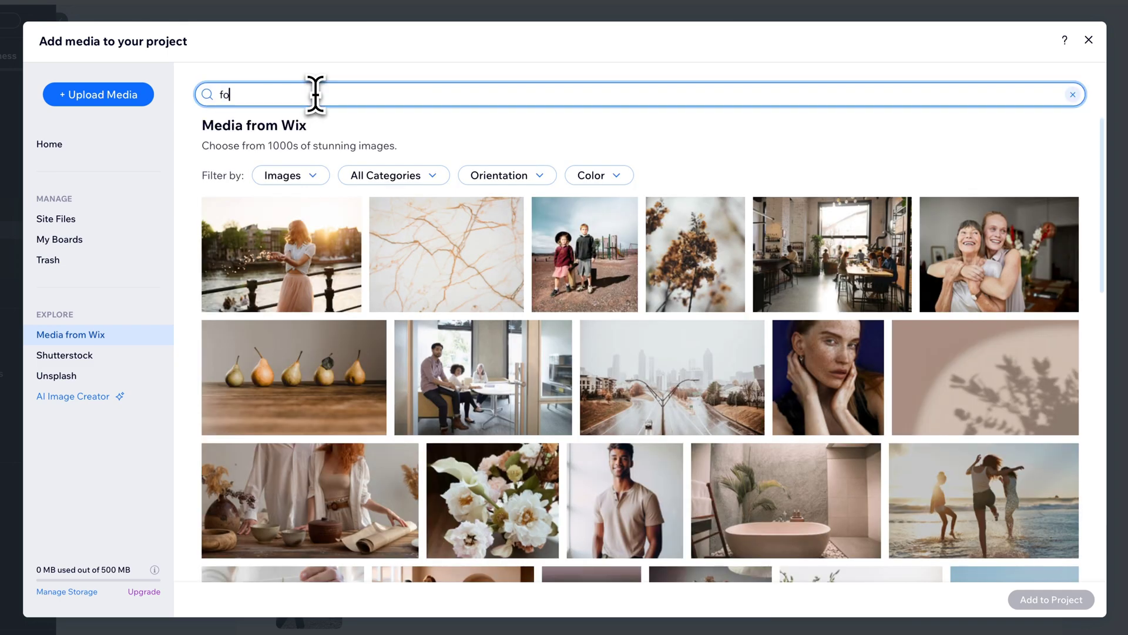
type("od")
key("Return")
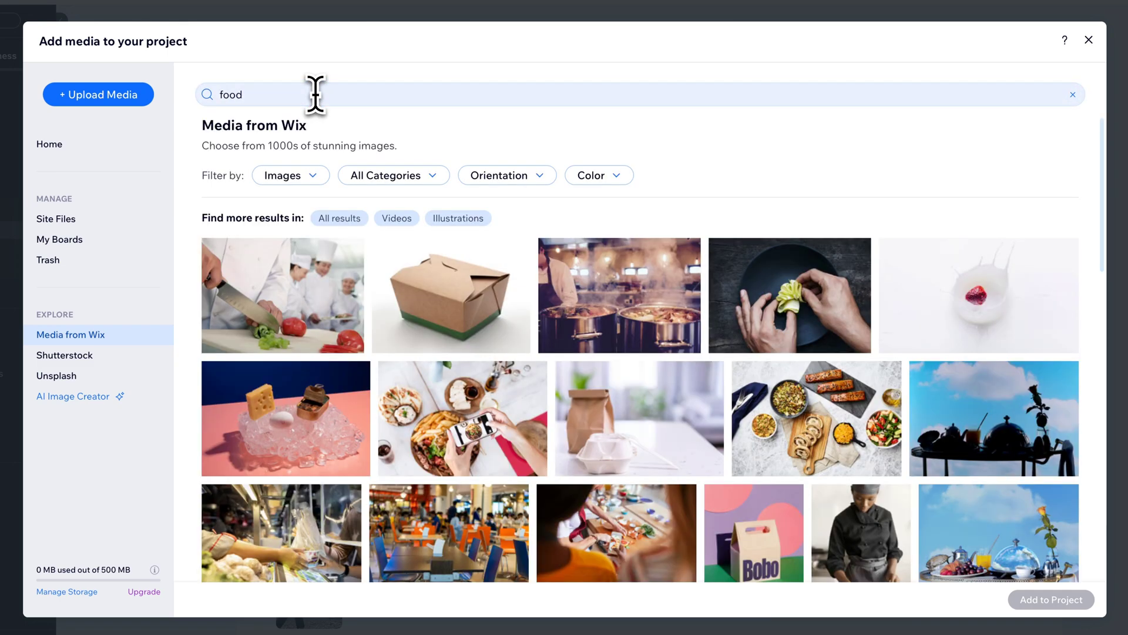
Select Food Photography, Food Preparation, cheese, pink food boxes and Food Tray images and add them.
scroll(705, 143, "down", 1)
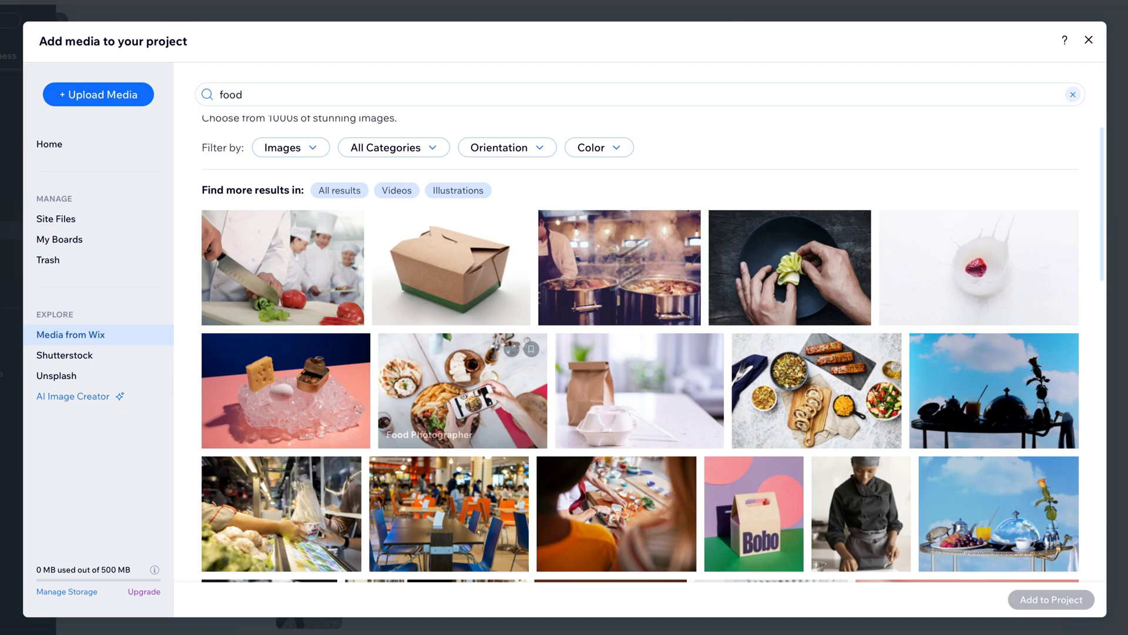
left_click(817, 400)
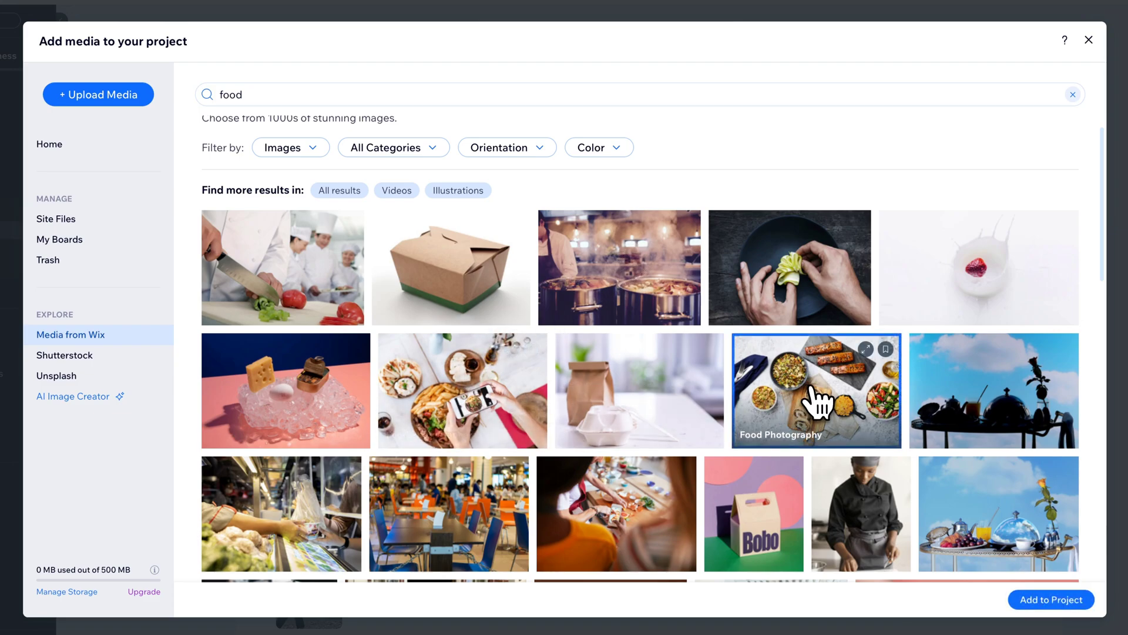
left_click(330, 272)
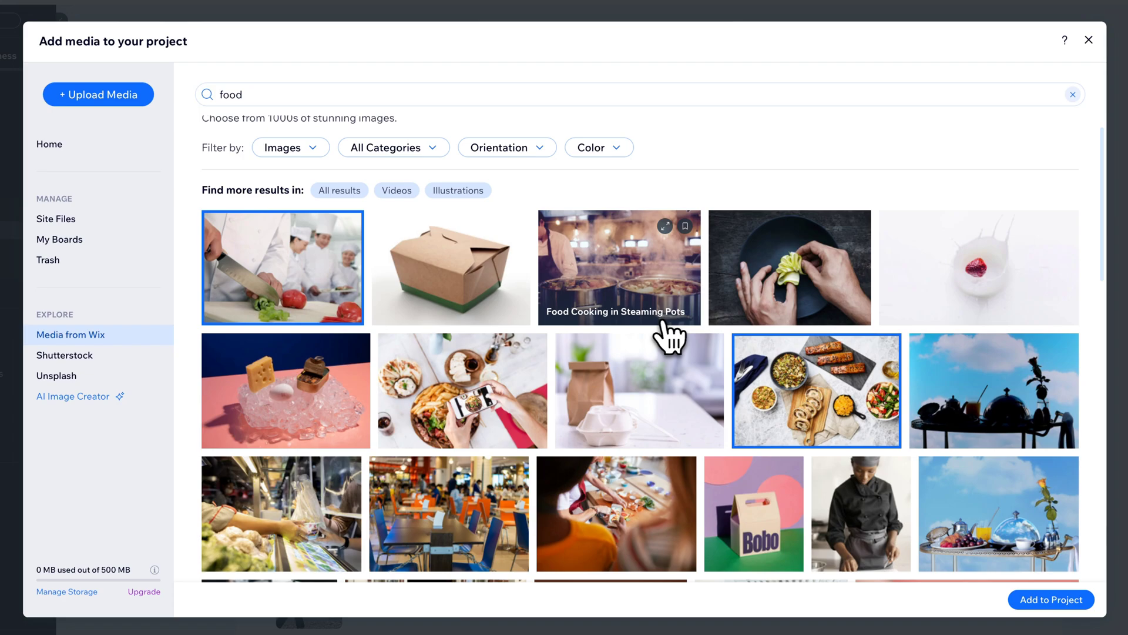
scroll(708, 341, "down", 4)
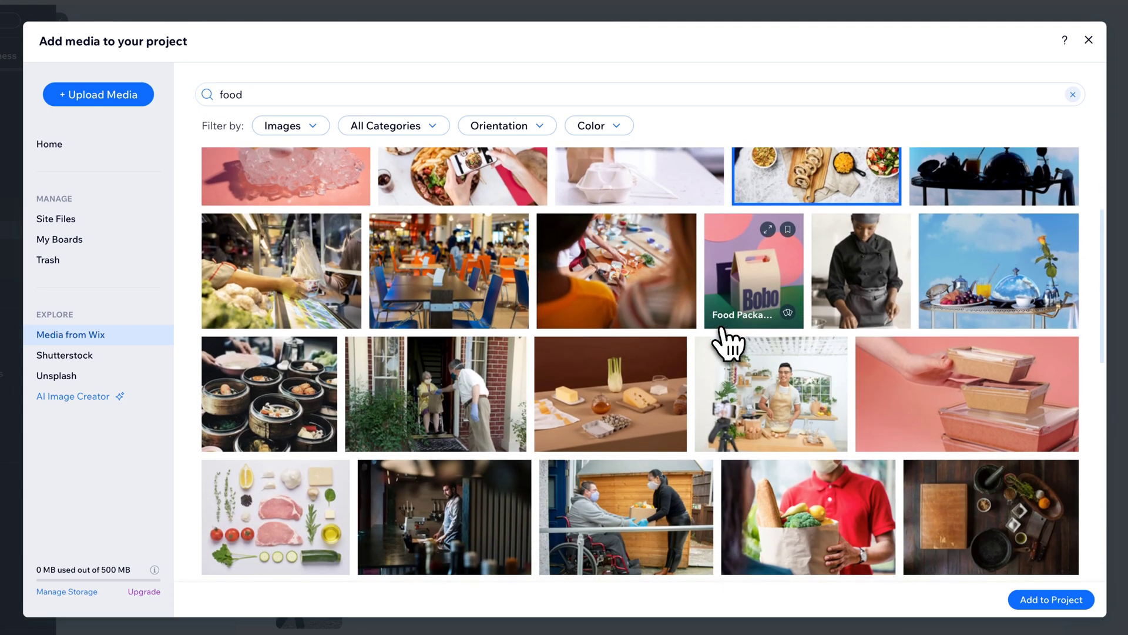
left_click(646, 391)
left_click(1007, 408)
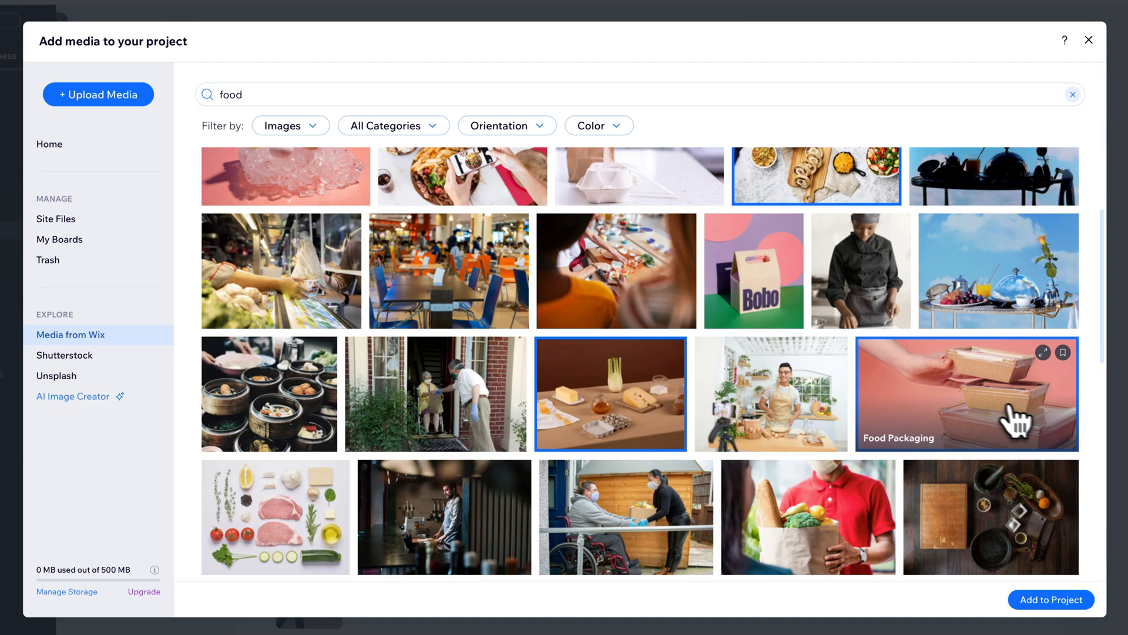
left_click(1015, 297)
left_click(1036, 598)
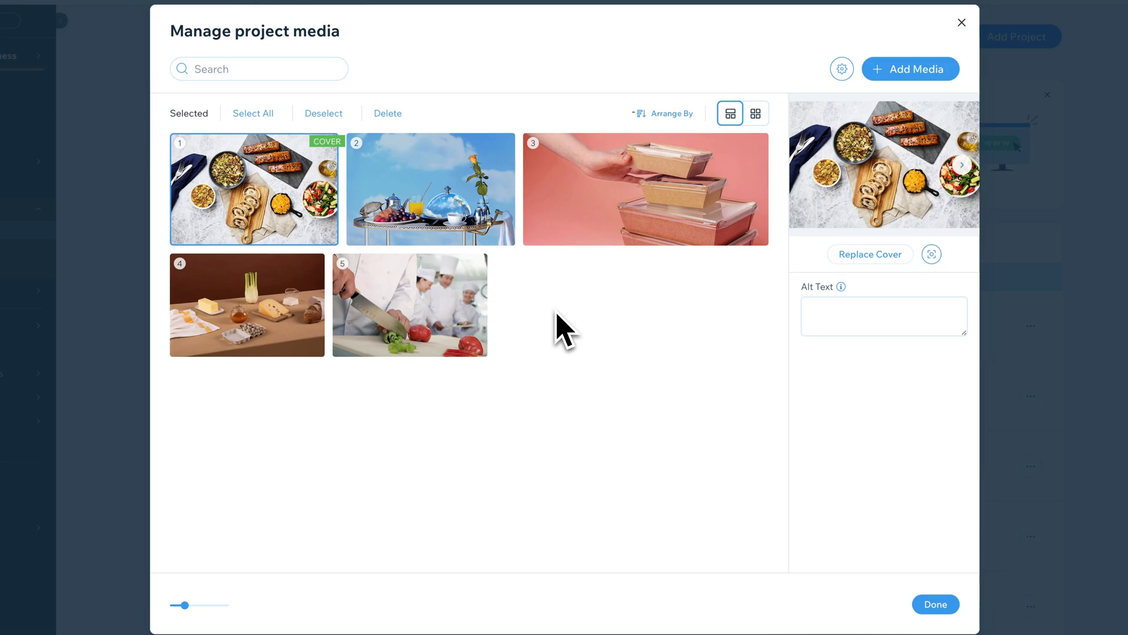
Reorder the photos so the food boxes image is first as cover and cheese second.
mouse_move(430, 189)
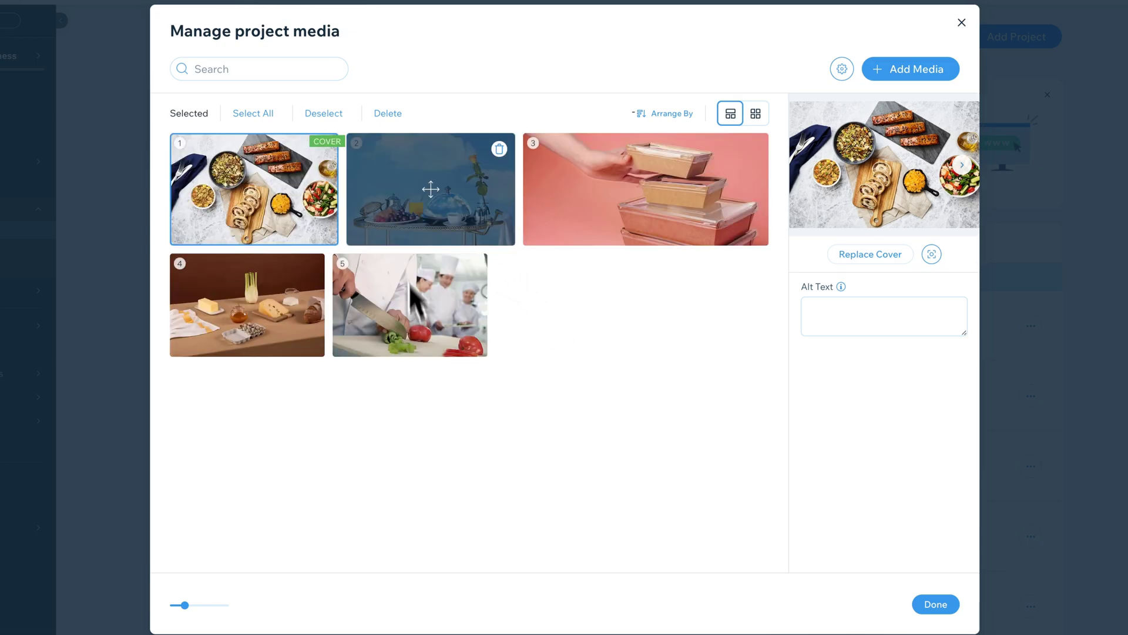
left_click_drag(431, 188, 253, 189)
mouse_move(647, 189)
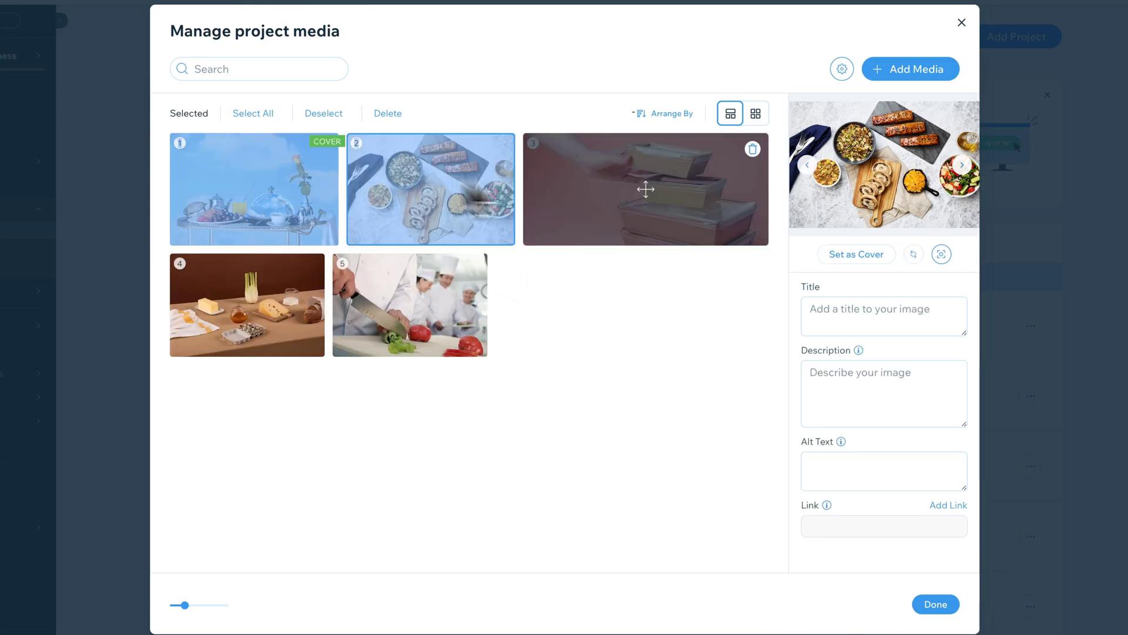
left_click_drag(646, 188, 517, 223)
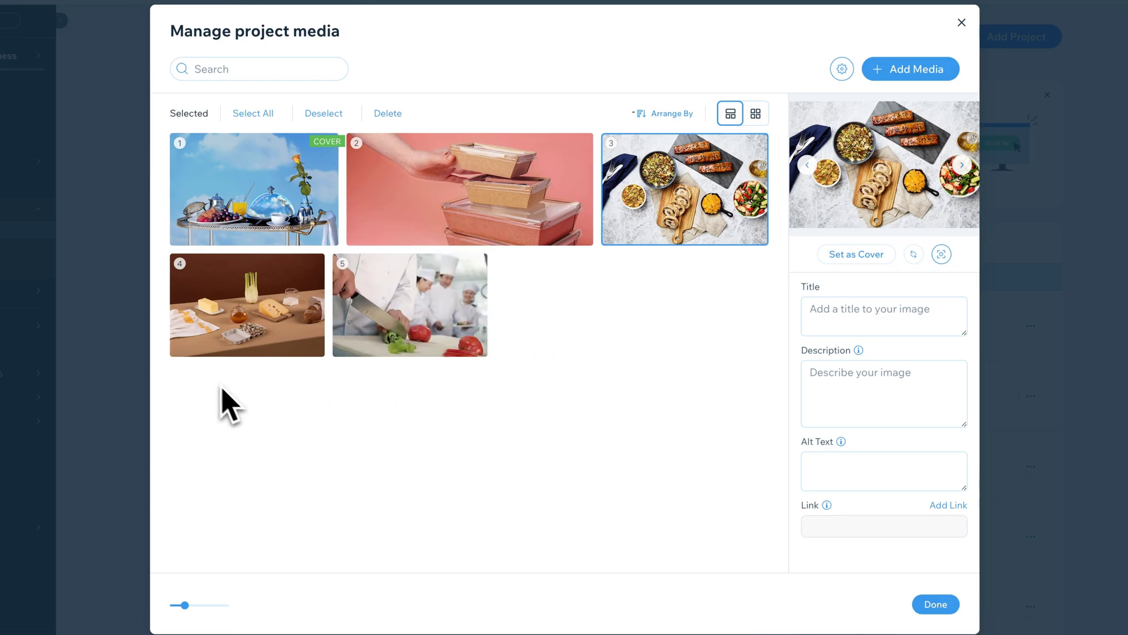
left_click_drag(269, 342, 624, 189)
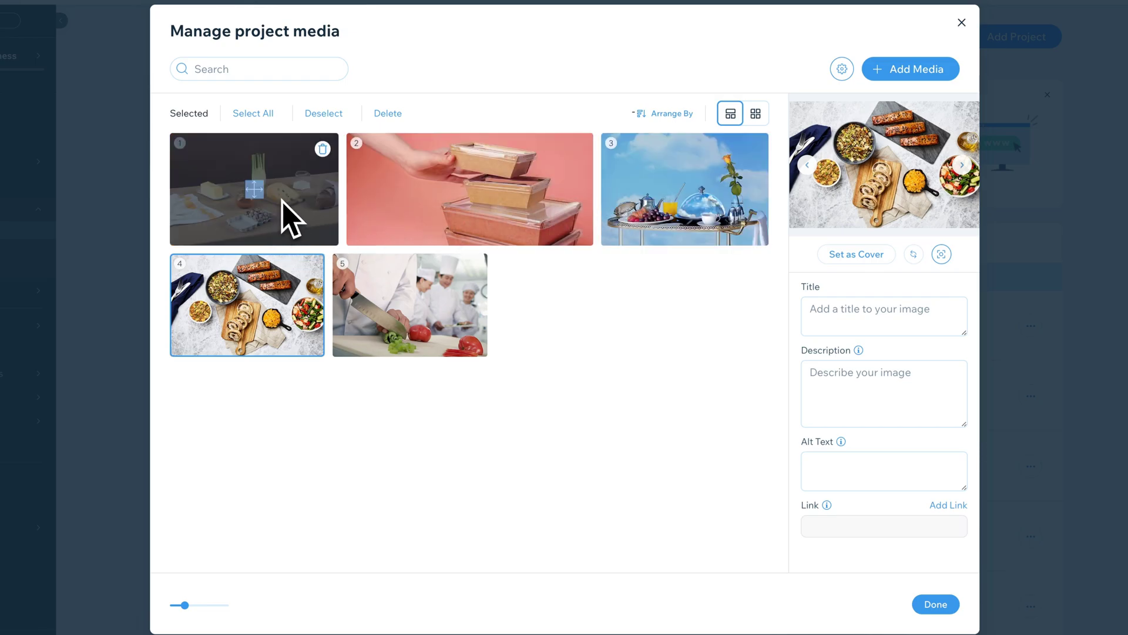
left_click_drag(256, 193, 437, 207)
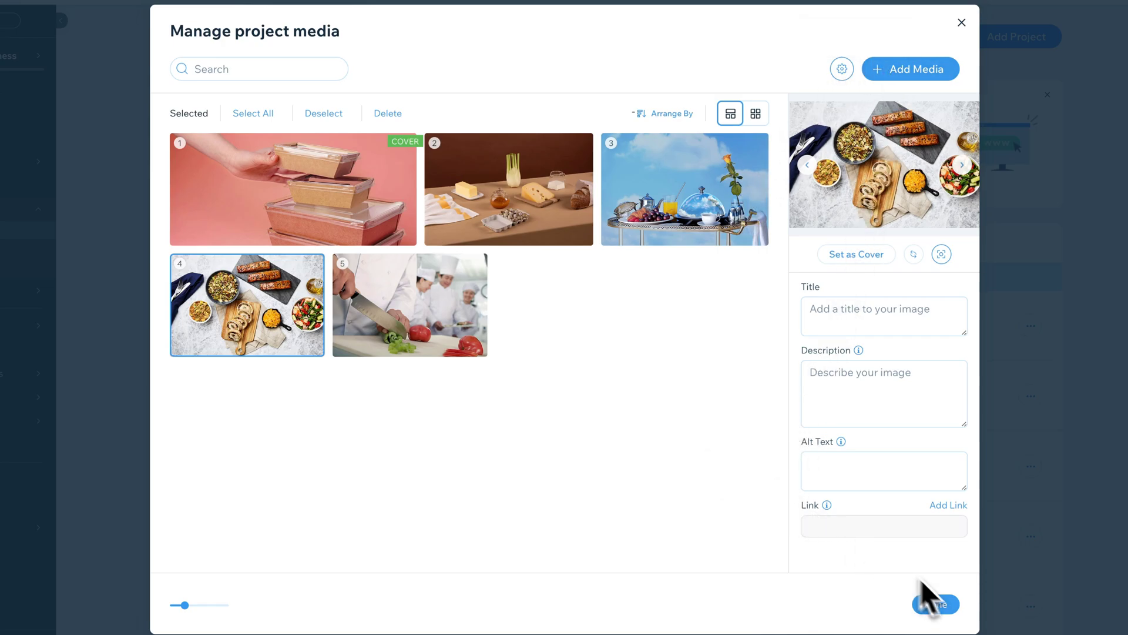
left_click(934, 606)
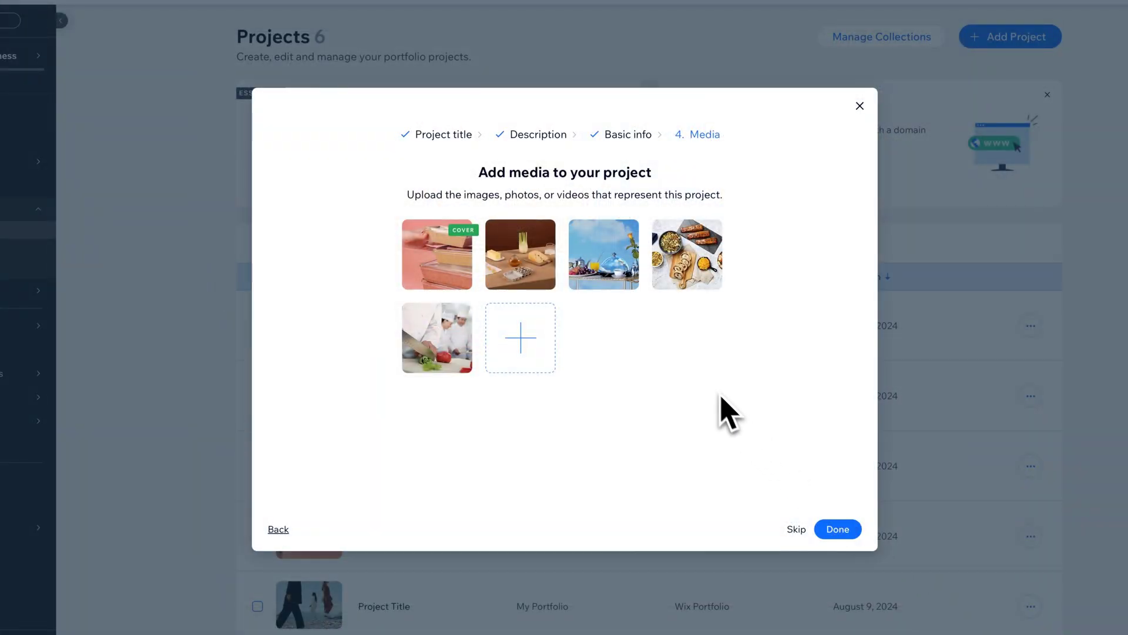
Finish the project and move it from My Portfolio into the new collection.
left_click(838, 530)
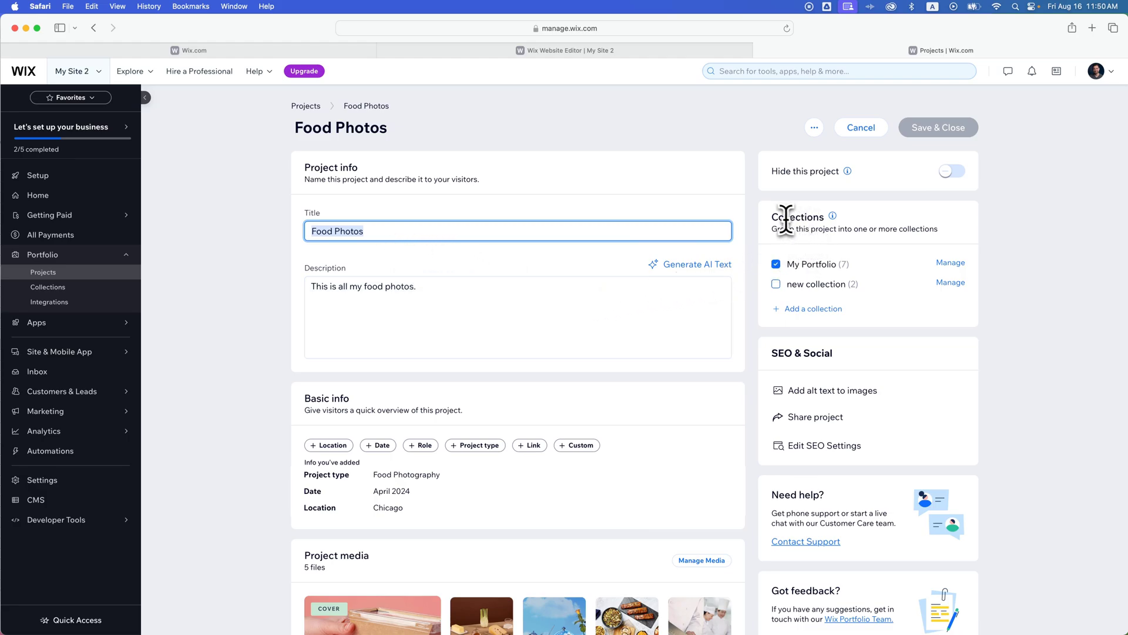
left_click_drag(786, 218, 815, 218)
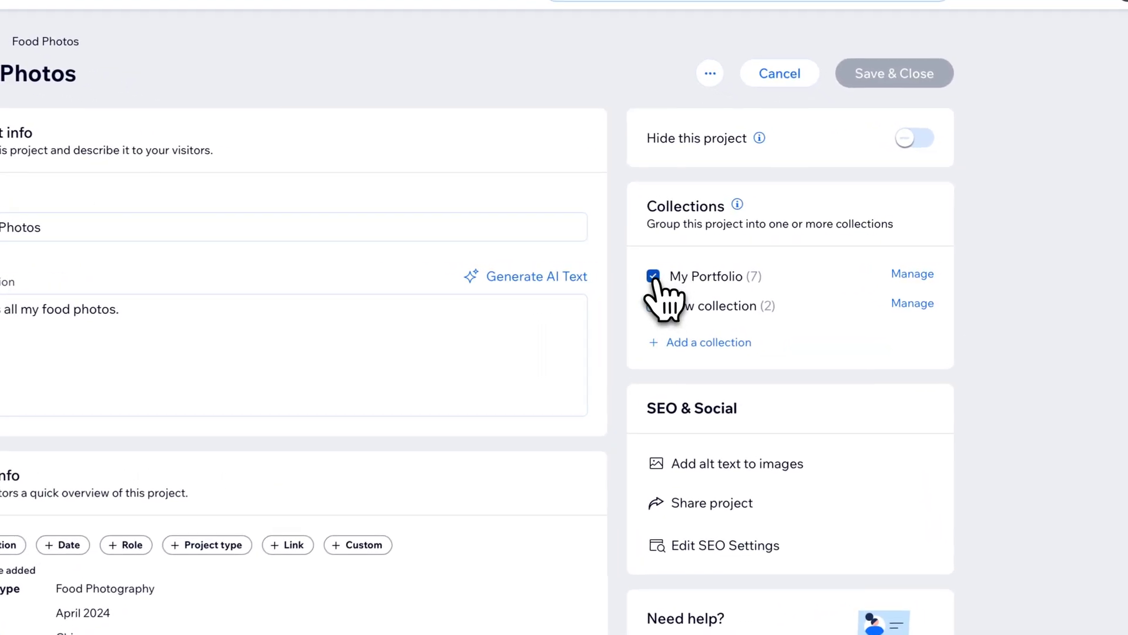
left_click(776, 264)
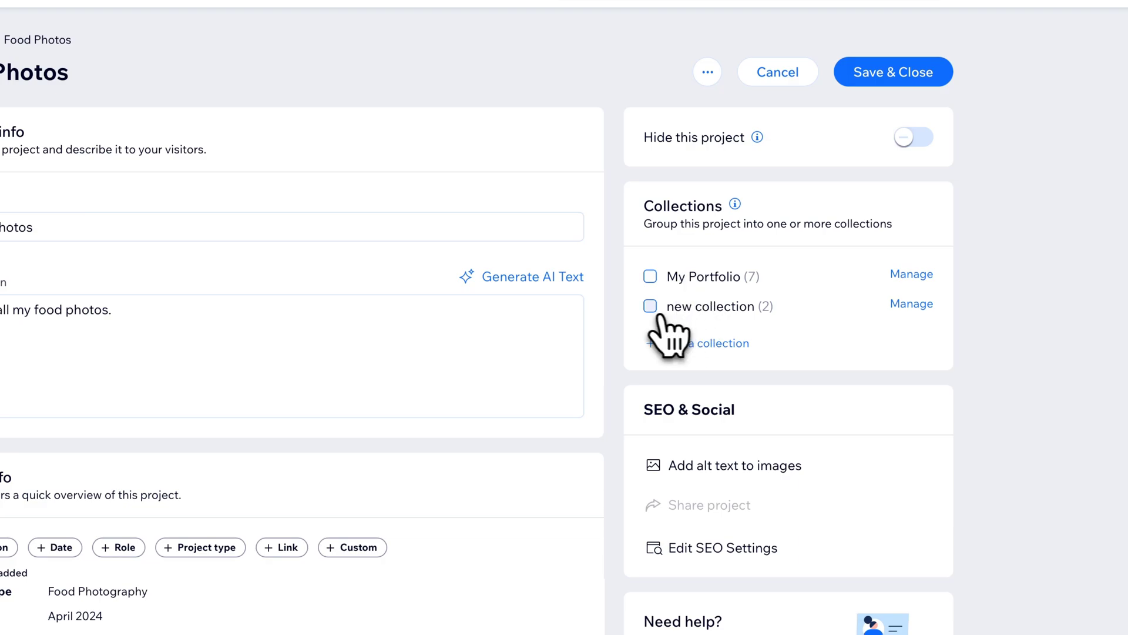
left_click(651, 307)
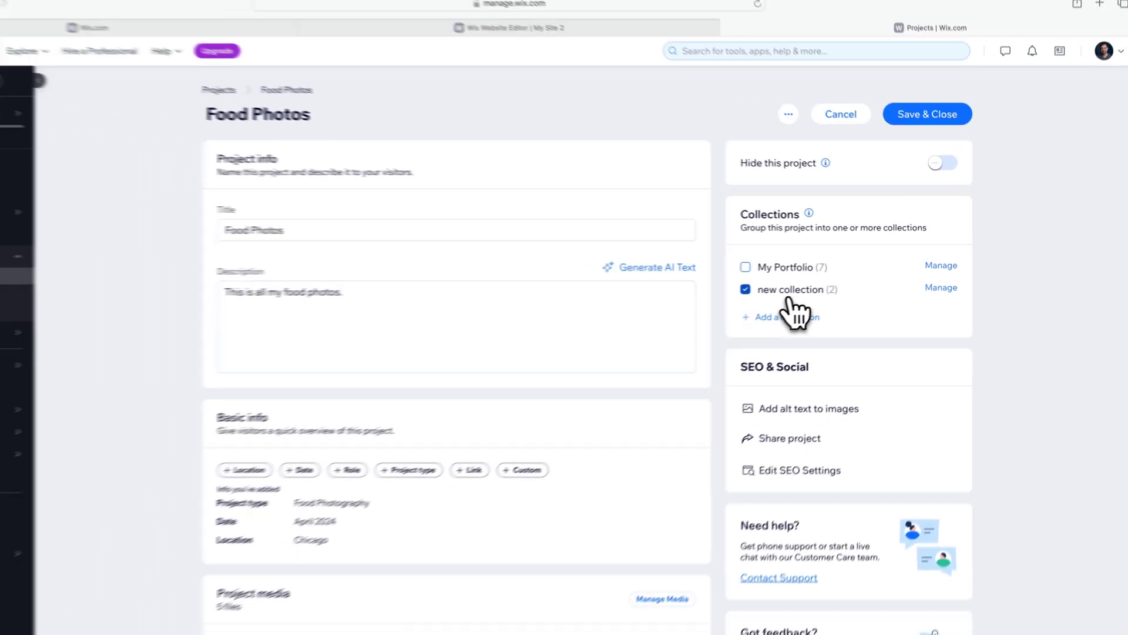
Scroll down to the five project media files and back to the top.
scroll(285, 411, "down", 5)
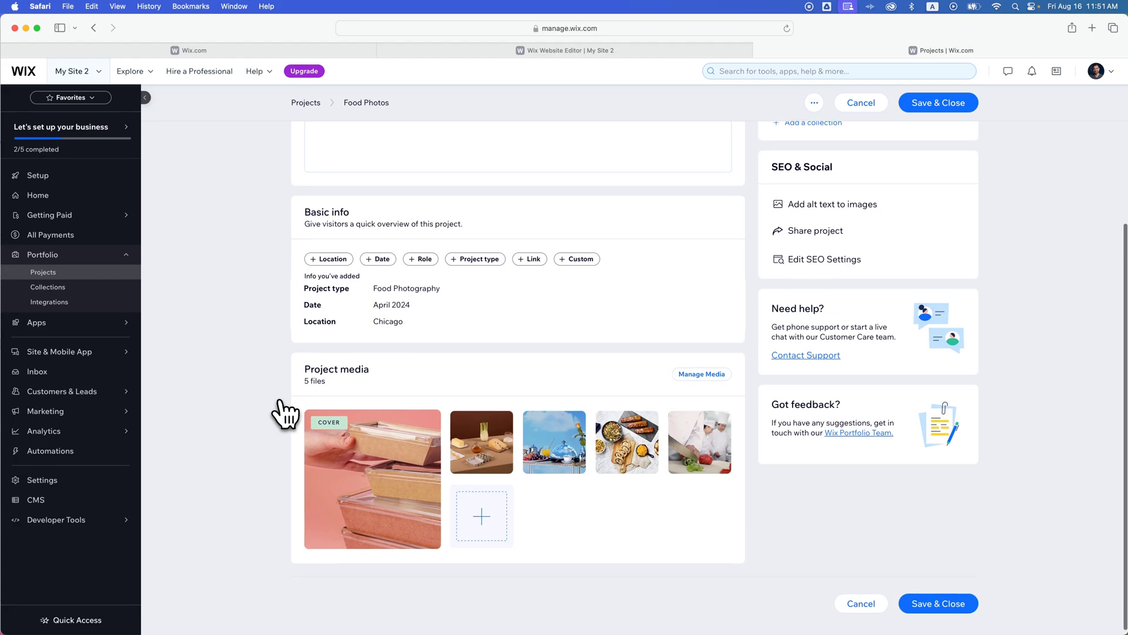
scroll(285, 414, "up", 3)
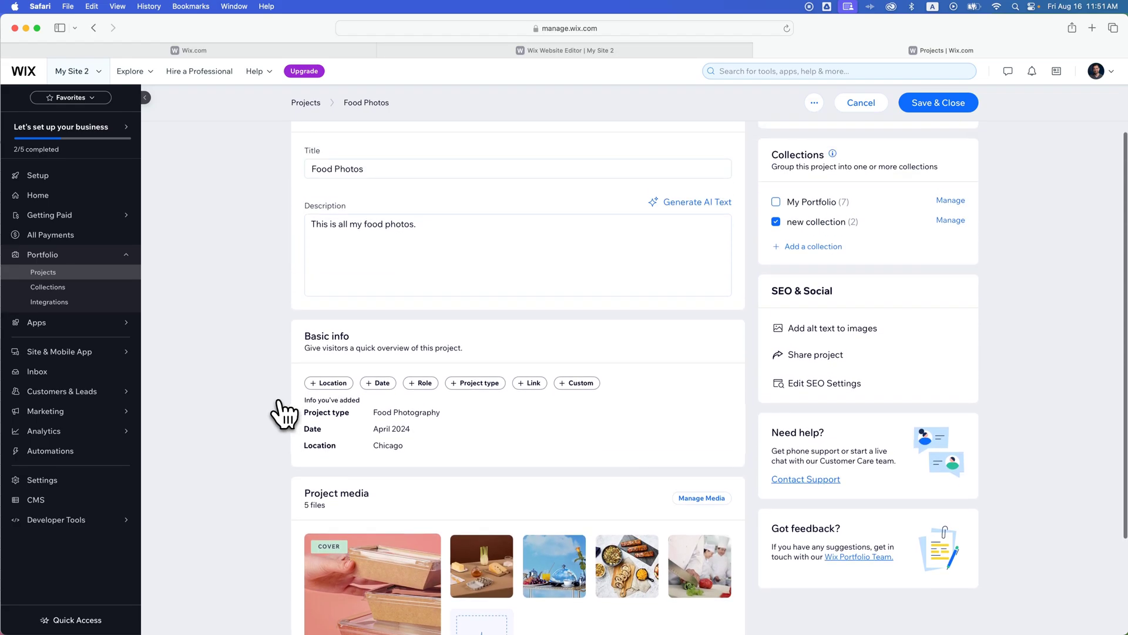
scroll(283, 414, "up", 1)
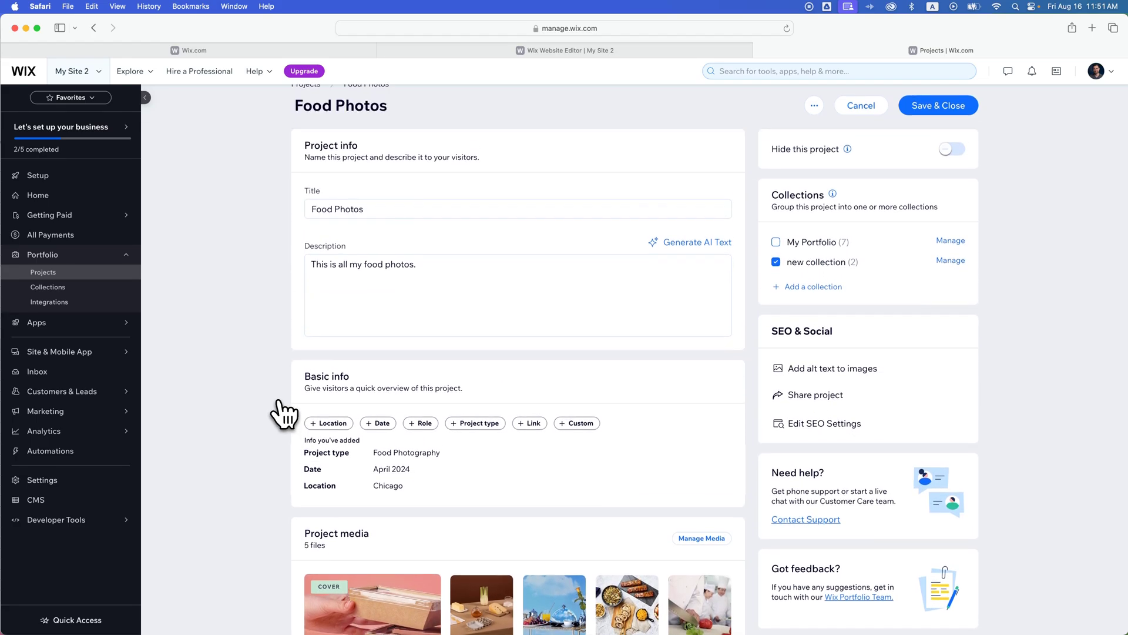
scroll(285, 415, "up", 1)
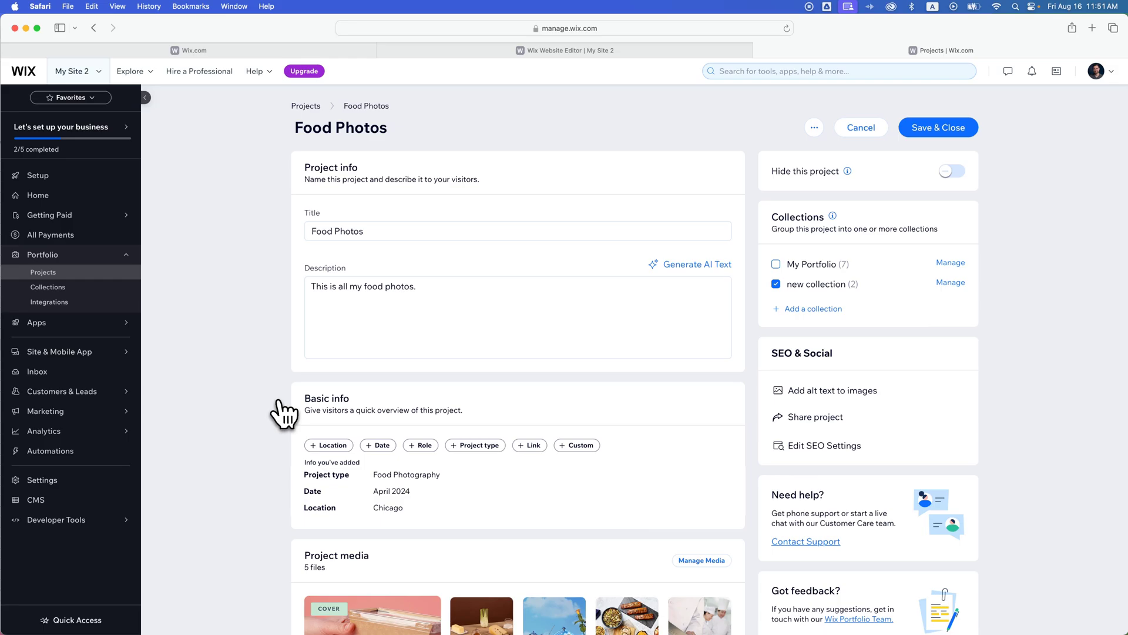
Save the Food Photos project and check it heads the Projects list under new collection.
left_click(927, 134)
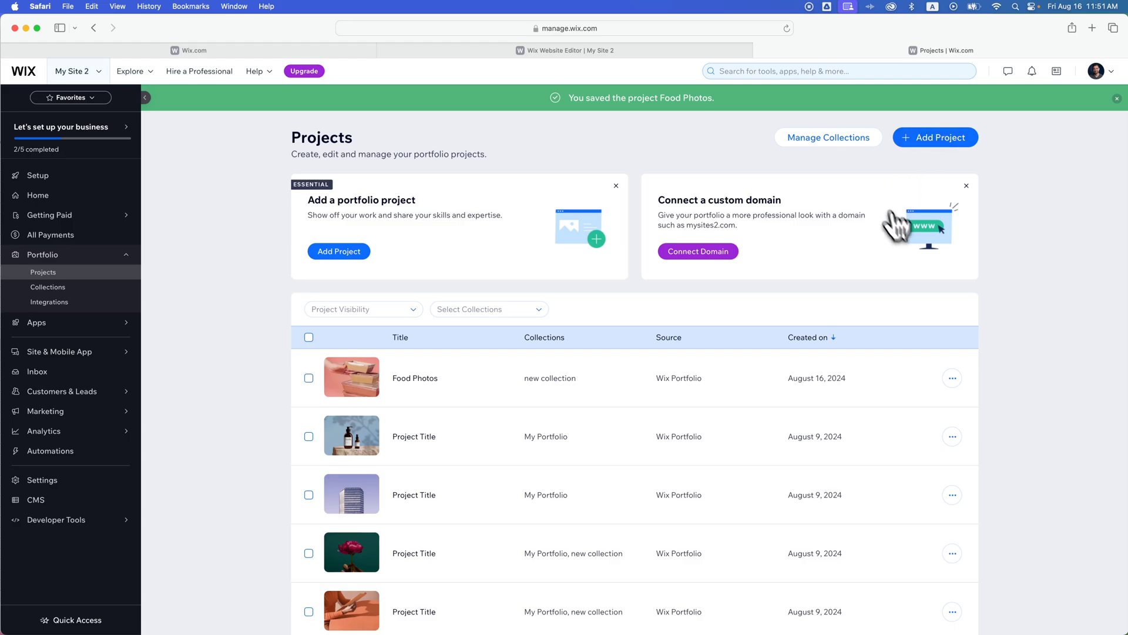
scroll(1022, 379, "down", 5)
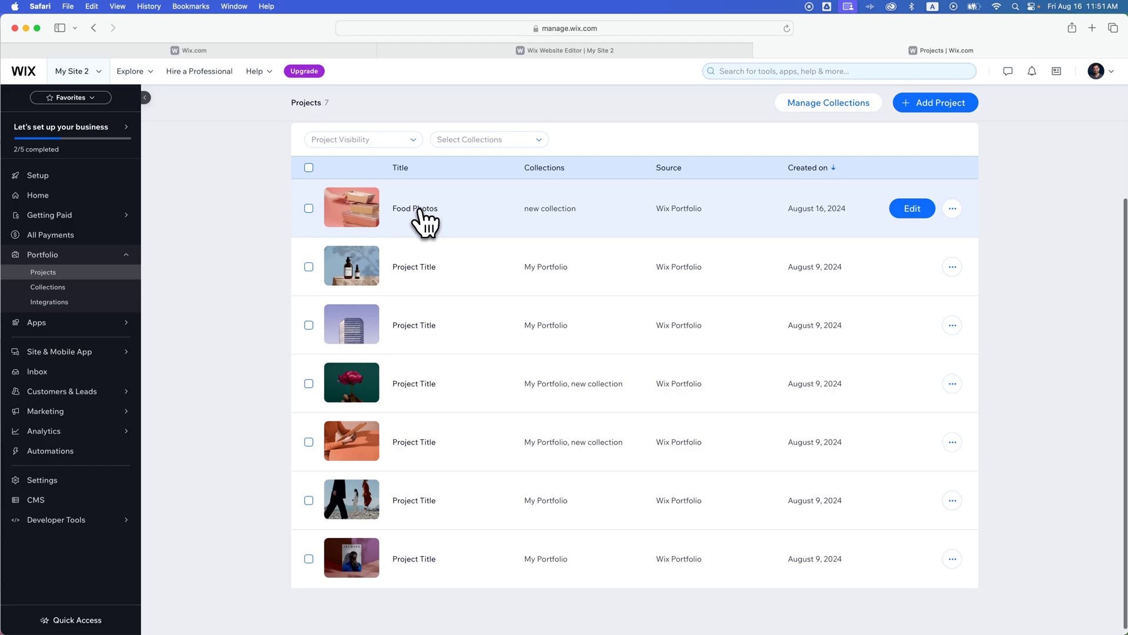
Switch to the My Site 2 editor, preview it, and open the Portfolio page's placeholder collection.
left_click(684, 48)
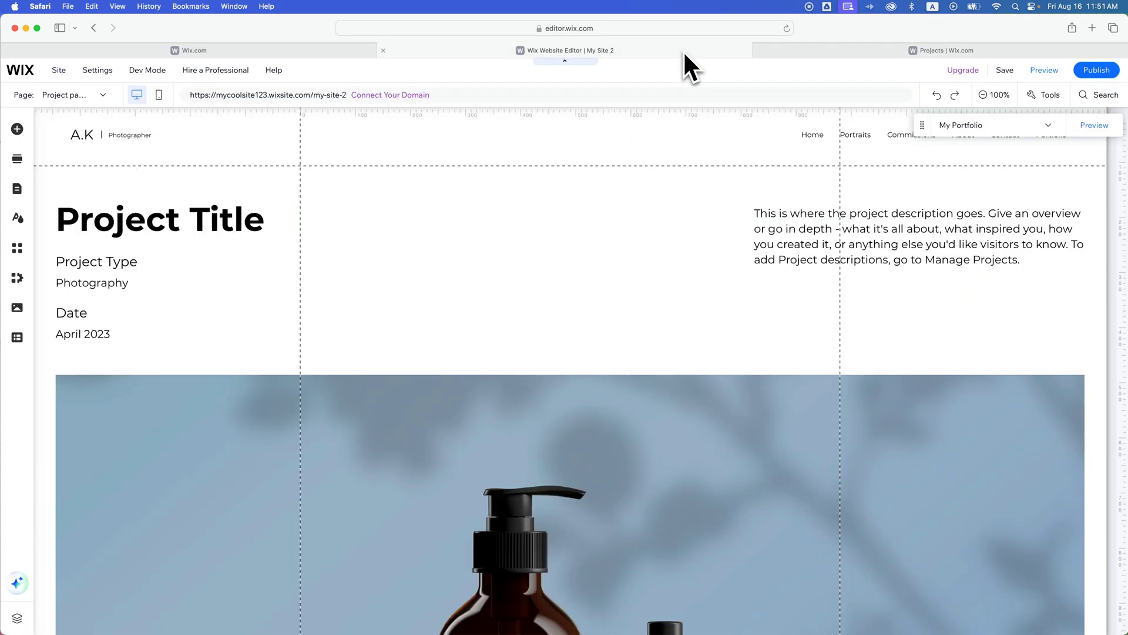
left_click(1045, 69)
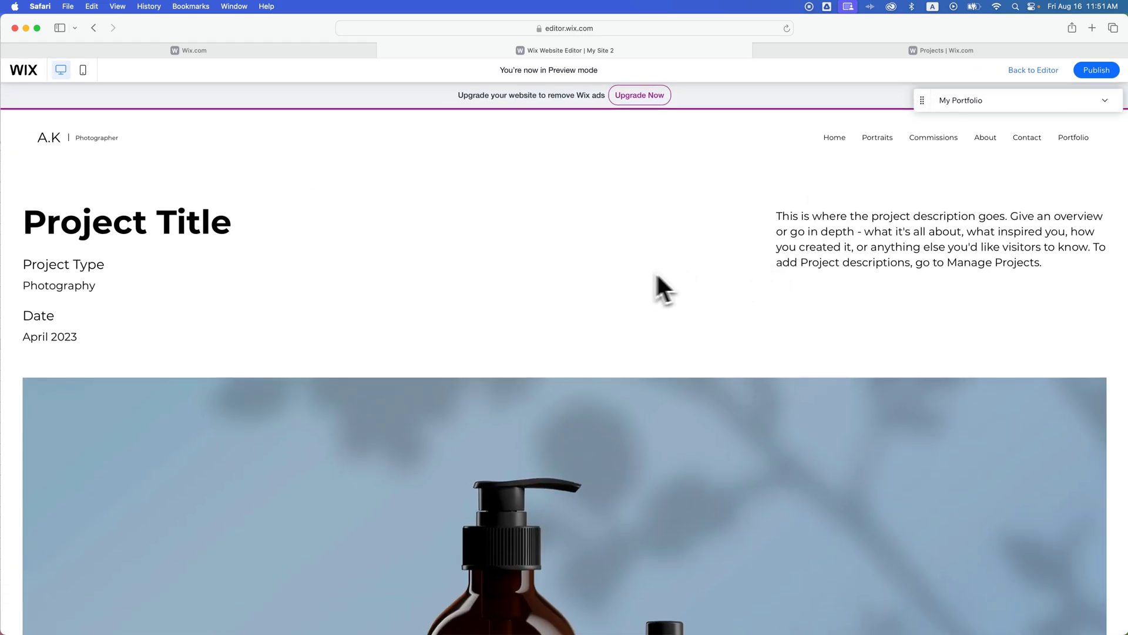
left_click(1073, 139)
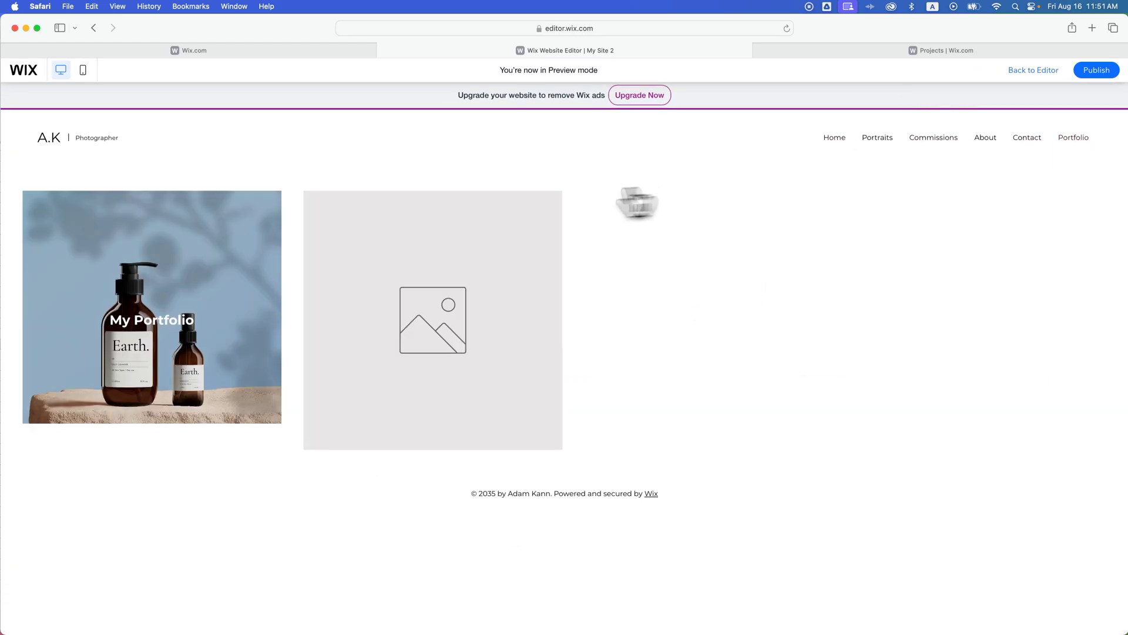
left_click(638, 222)
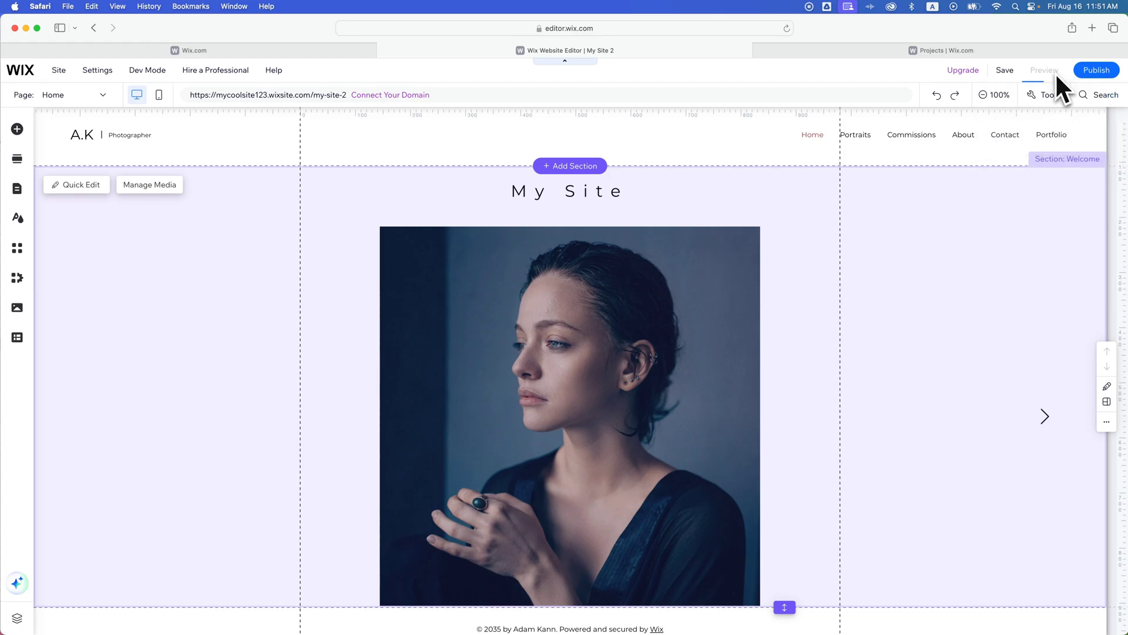
Preview the Portfolio's new collection page and scroll to the Food Photos project tile.
left_click(1056, 73)
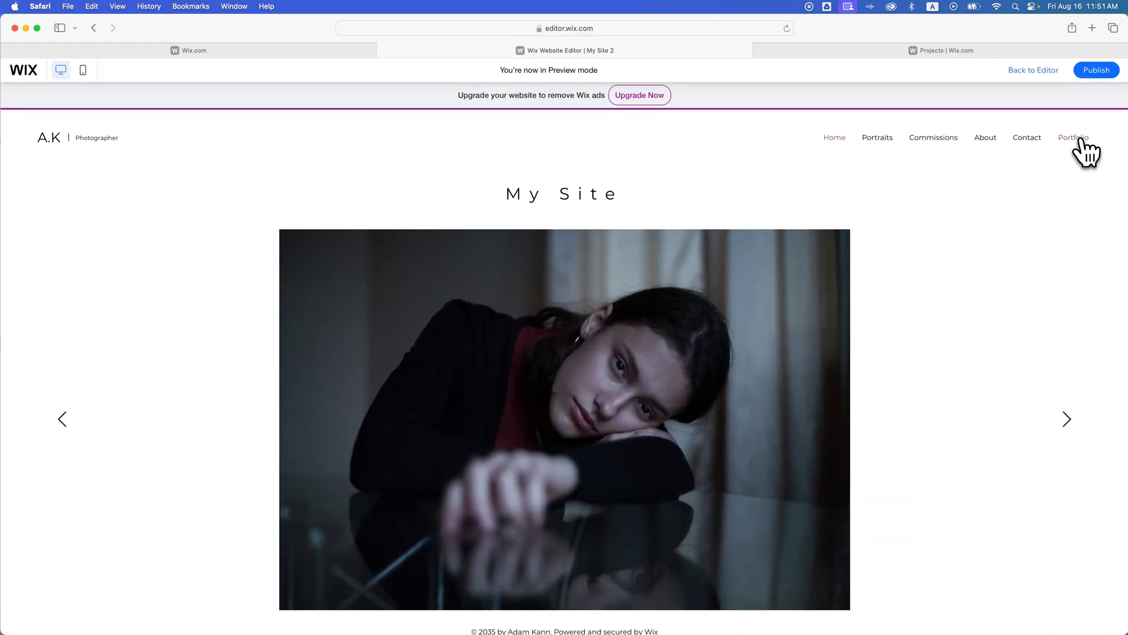
left_click(1078, 142)
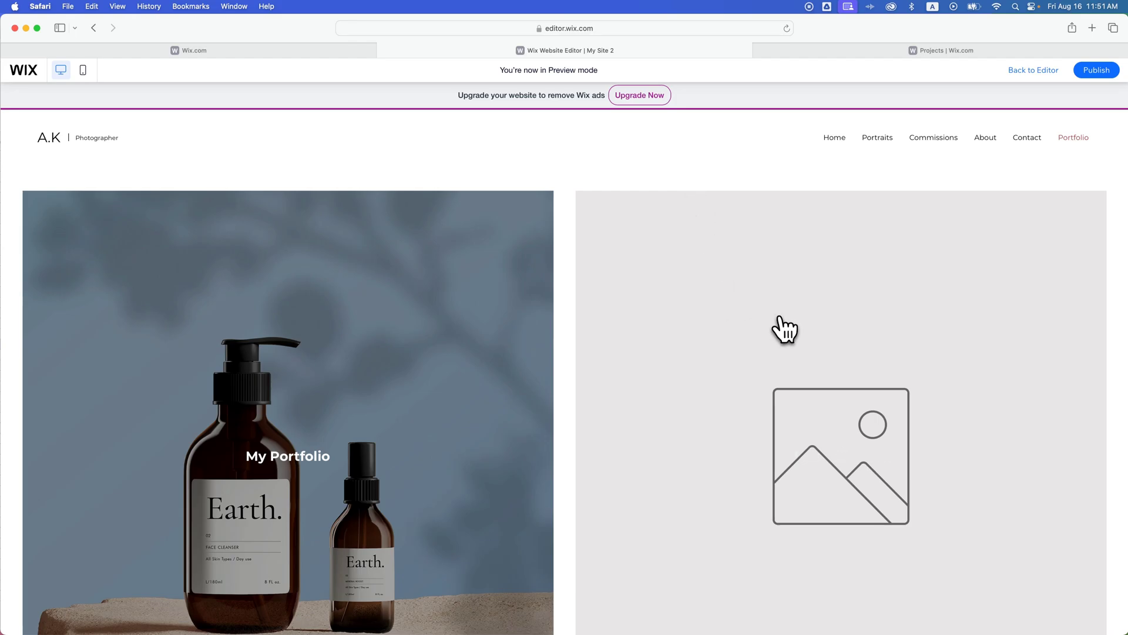
left_click(785, 330)
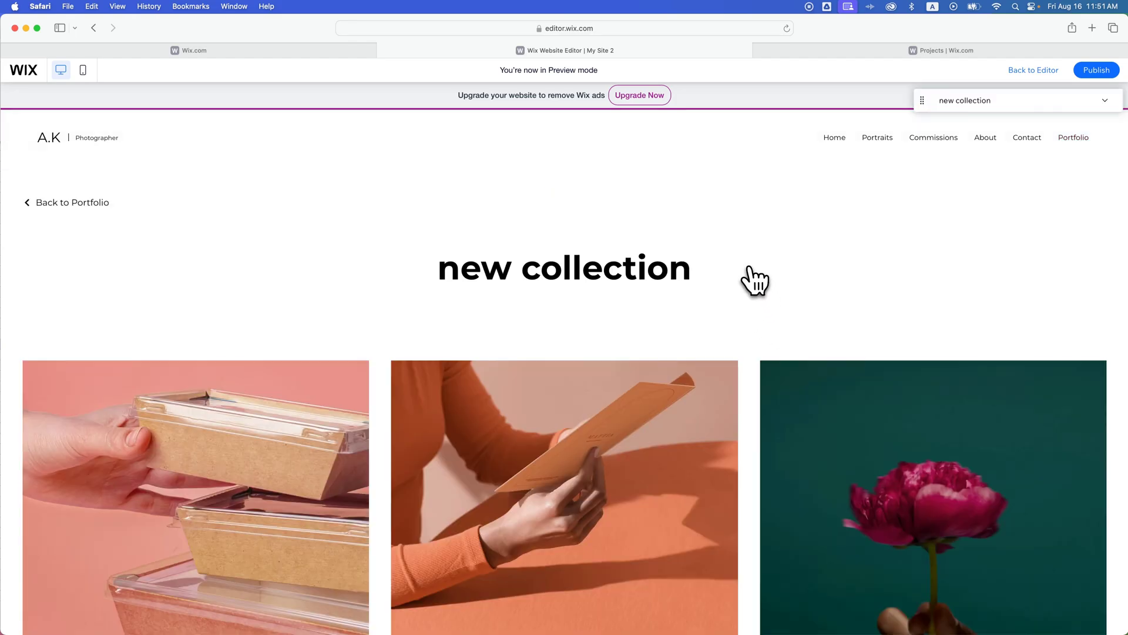
scroll(753, 276, "down", 5)
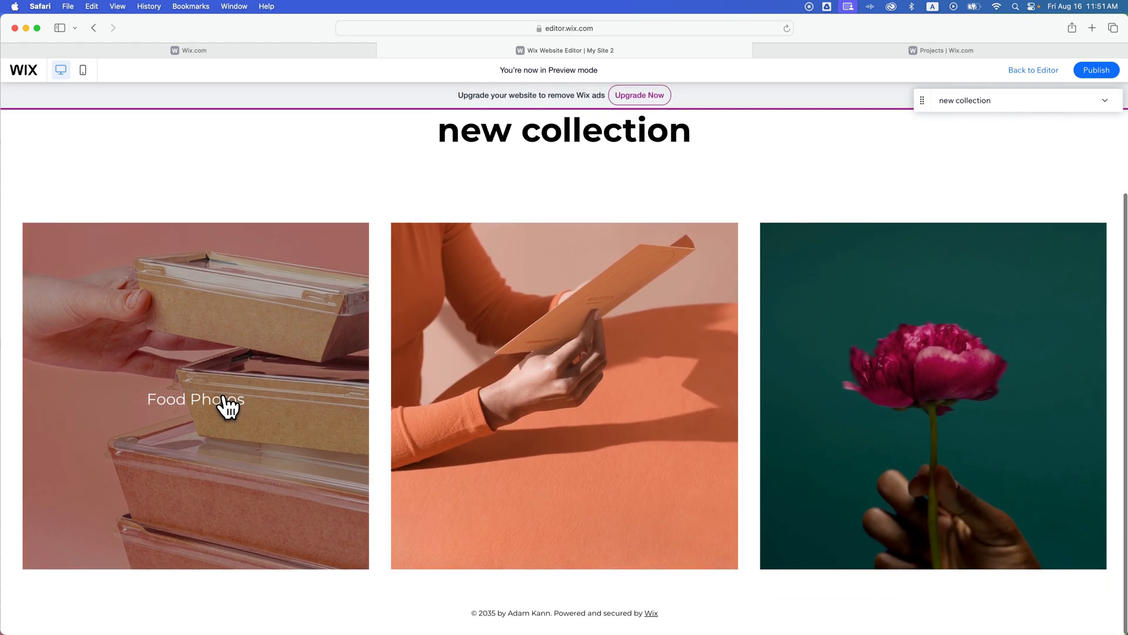
Open the Food Photos project page and select its title, details and description text.
left_click(226, 408)
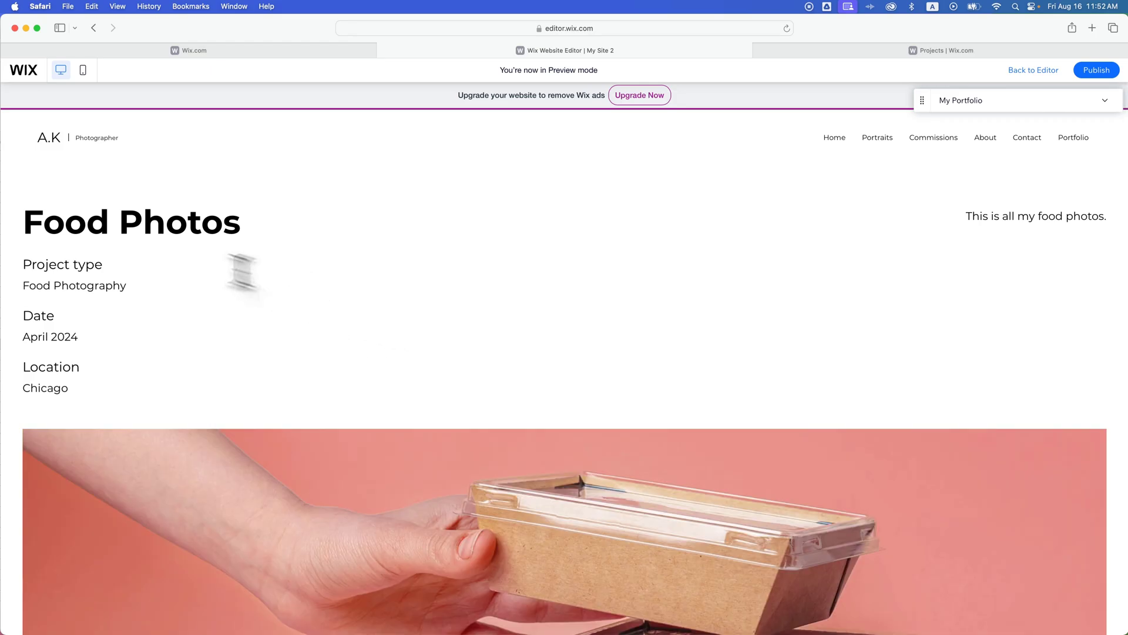
left_click_drag(49, 229, 74, 389)
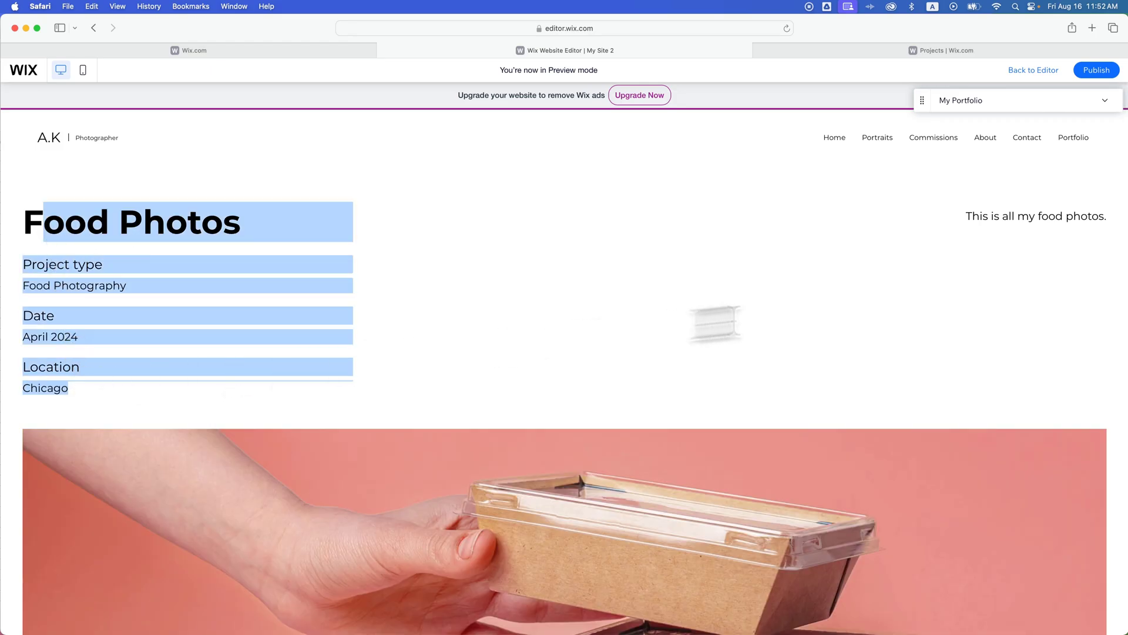
left_click_drag(968, 216, 1111, 220)
left_click(1105, 221)
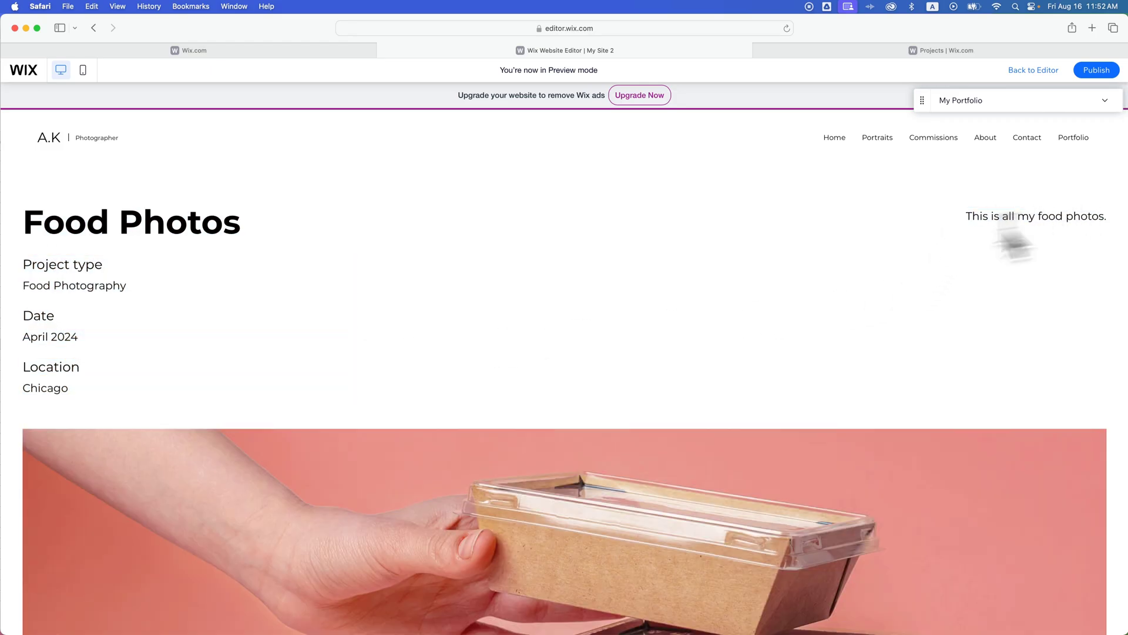
Scroll through the Food Photos project's photos, then go back to the editor.
scroll(618, 298, "down", 3)
scroll(619, 301, "down", 15)
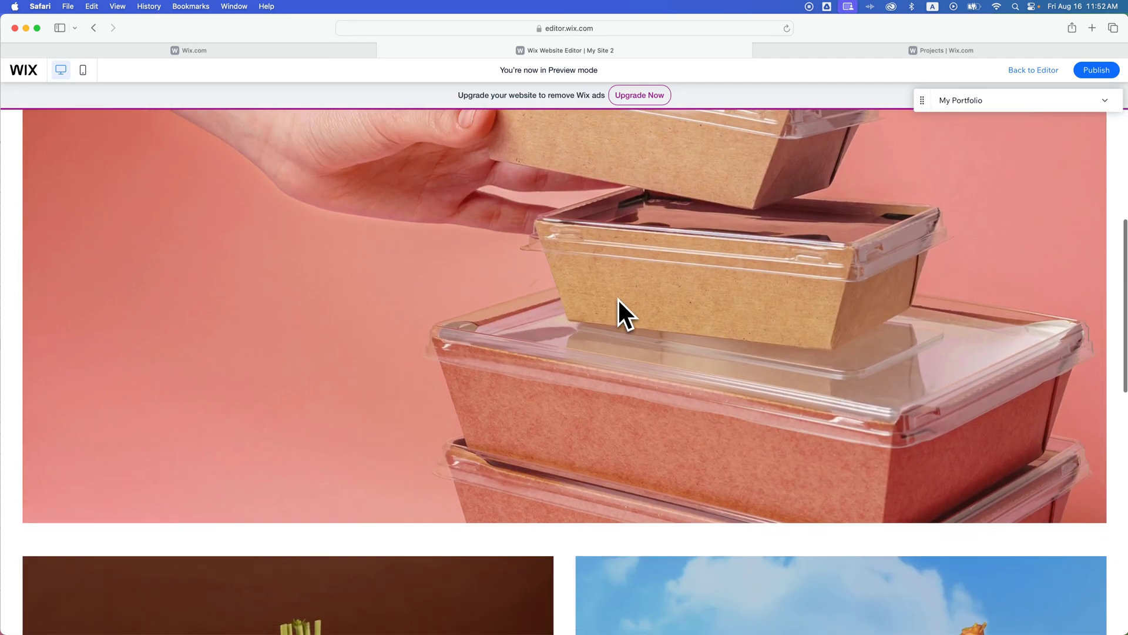
scroll(616, 298, "down", 3)
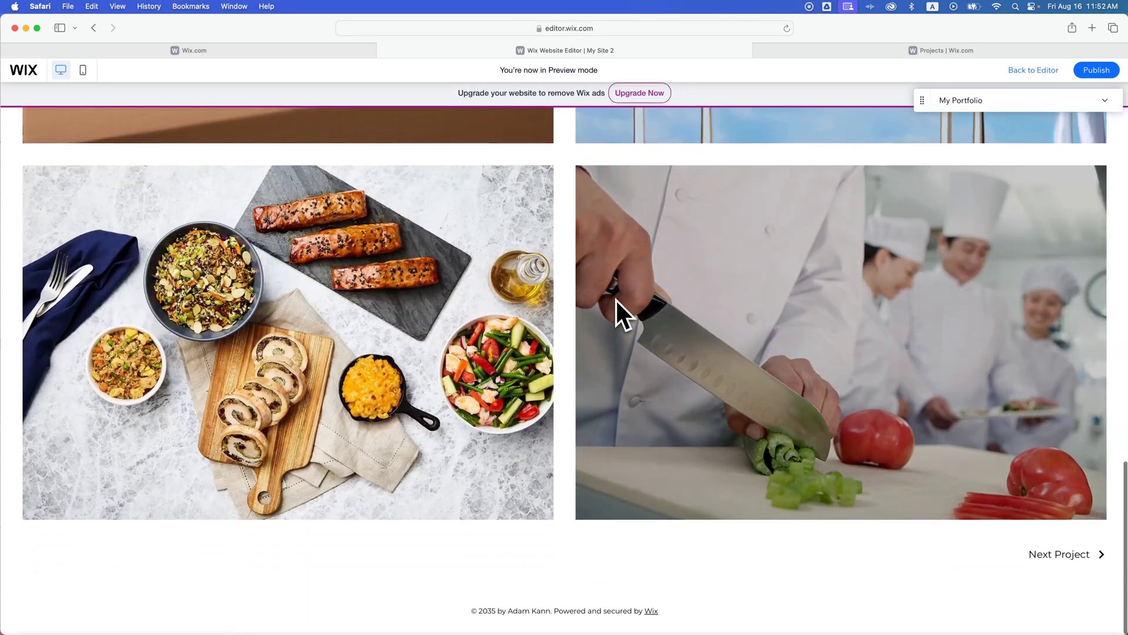
scroll(616, 301, "up", 6)
scroll(615, 298, "up", 15)
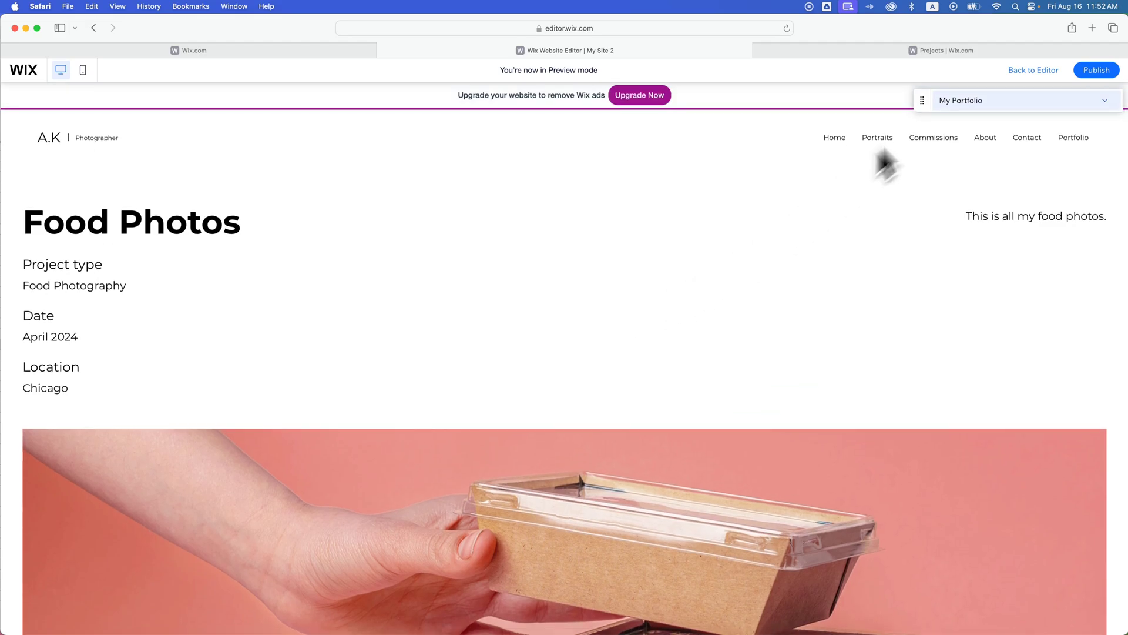
left_click(1041, 70)
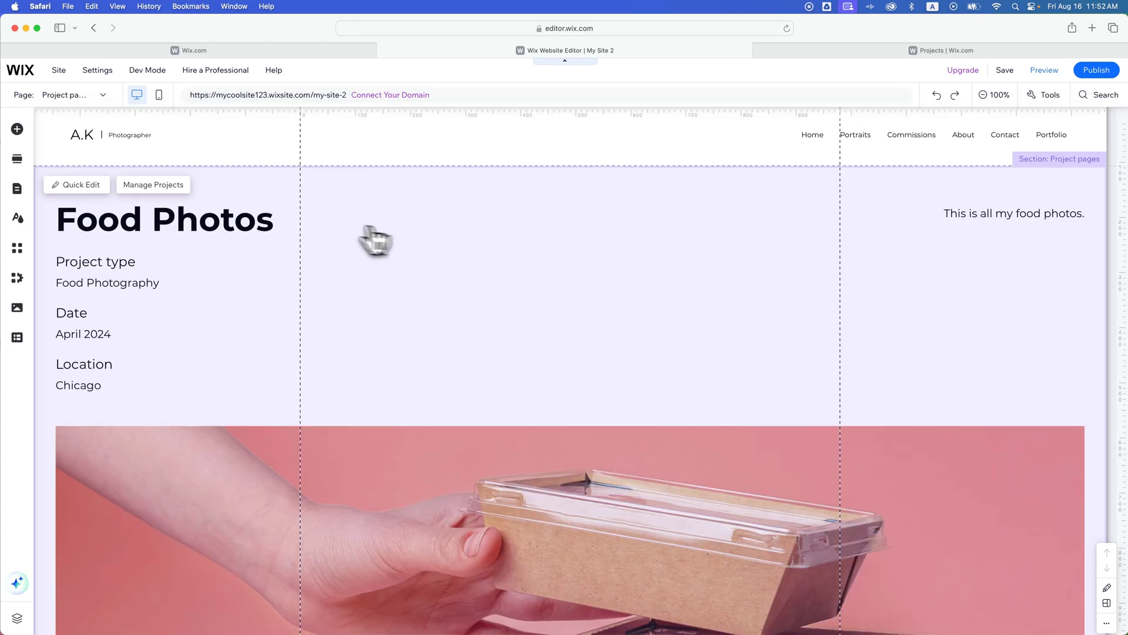
Use Manage Projects on the Food Photos project section to bring up the Dashboard projects list.
left_click(166, 194)
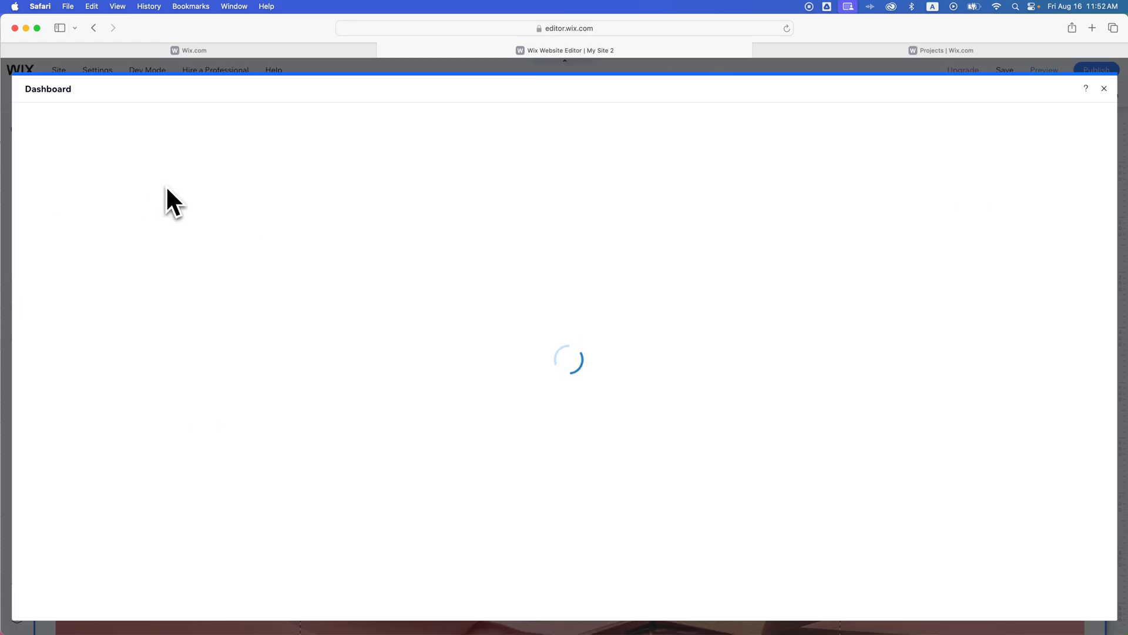